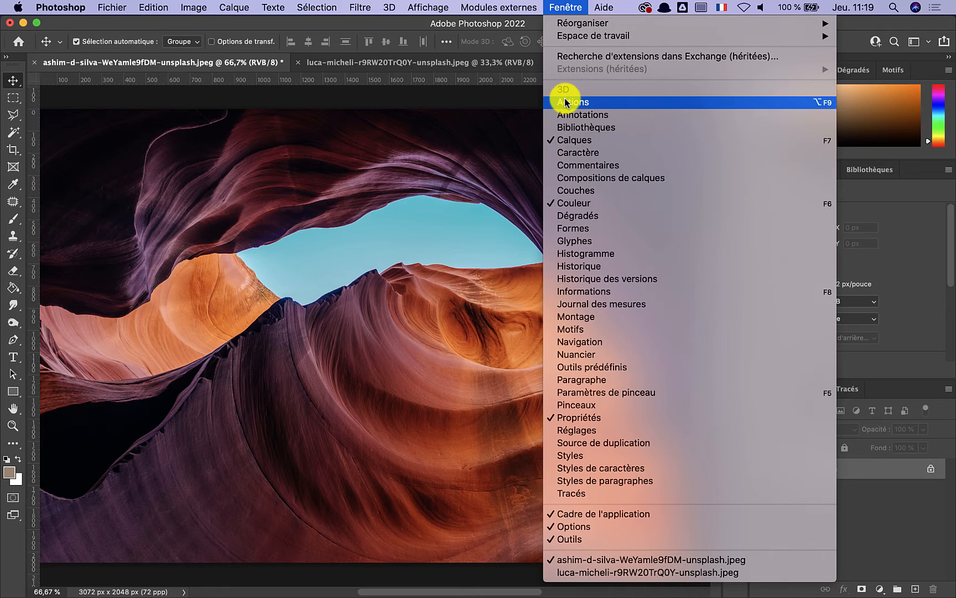
- Show the Actions panel, look inside the DUOTONE action and run it on the canyon image
{"action": "left_click", "coordinate": [566, 100]}
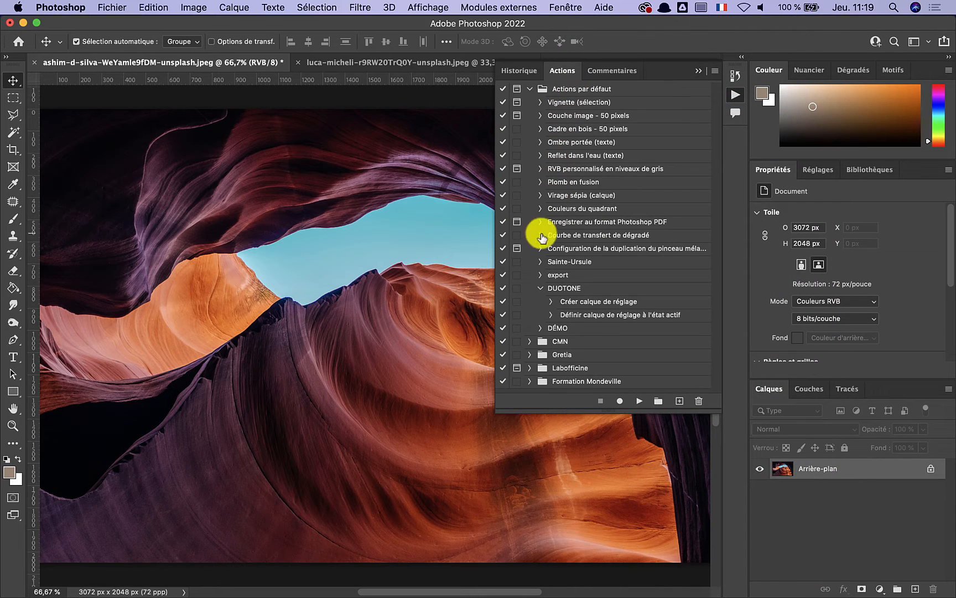
{"action": "left_click", "coordinate": [540, 288]}
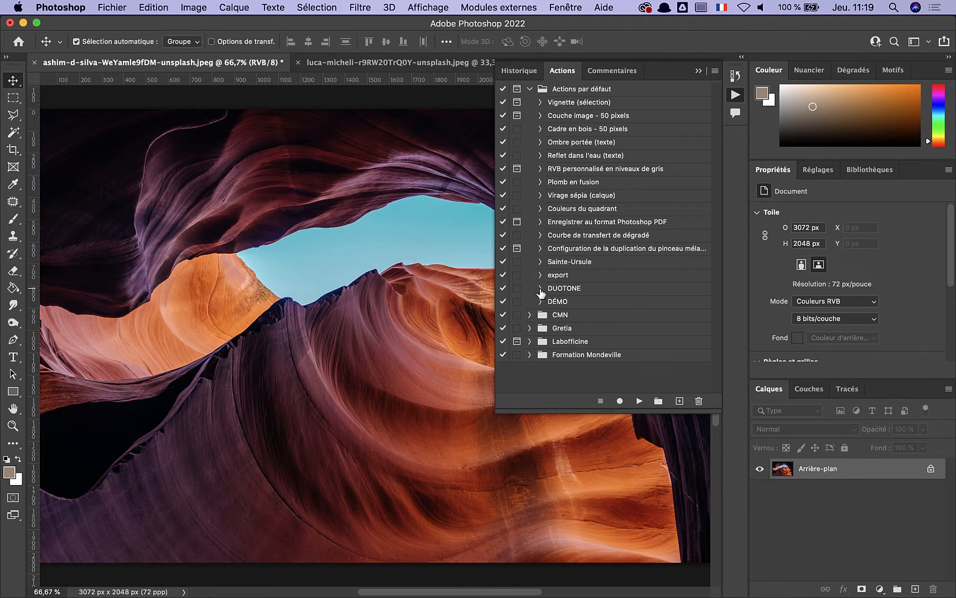
{"action": "left_click", "coordinate": [541, 289]}
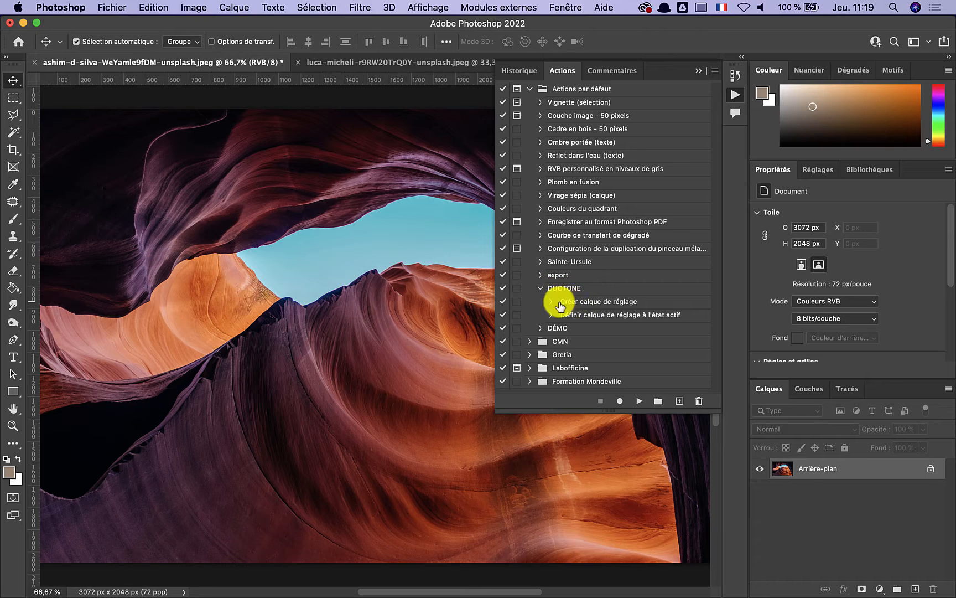
{"action": "left_click", "coordinate": [539, 290]}
{"action": "left_click", "coordinate": [560, 289]}
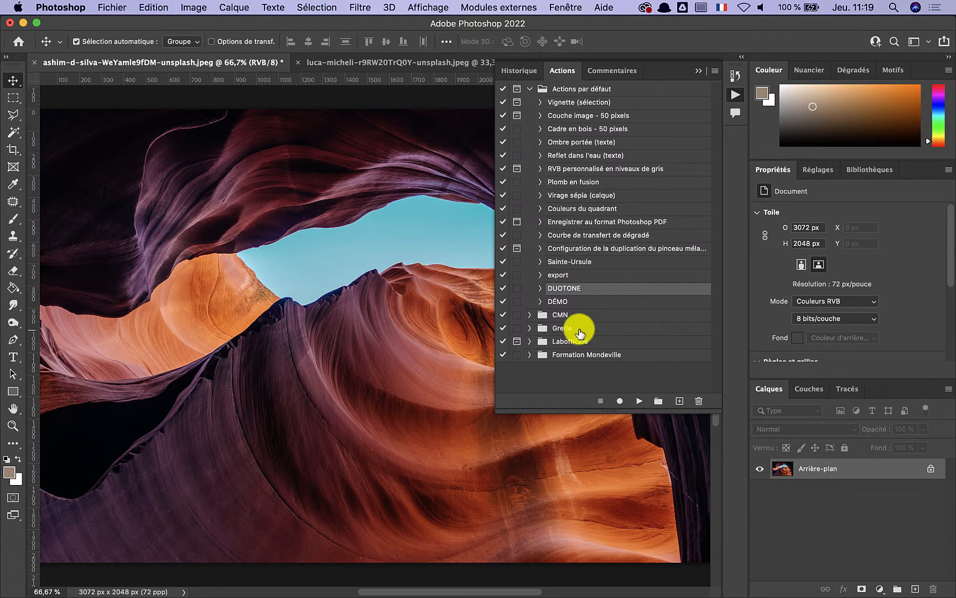
{"action": "left_click", "coordinate": [640, 403]}
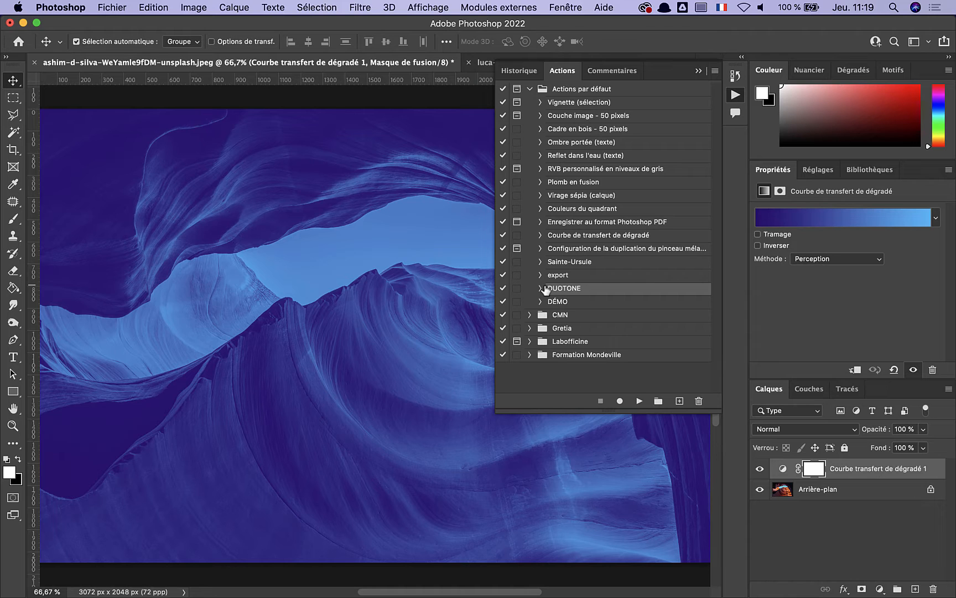
- Switch to the luca-micheli landscape image, enlarge the Actions panel and create an action set named DÉMO YOUTUBE
{"action": "left_click", "coordinate": [480, 63]}
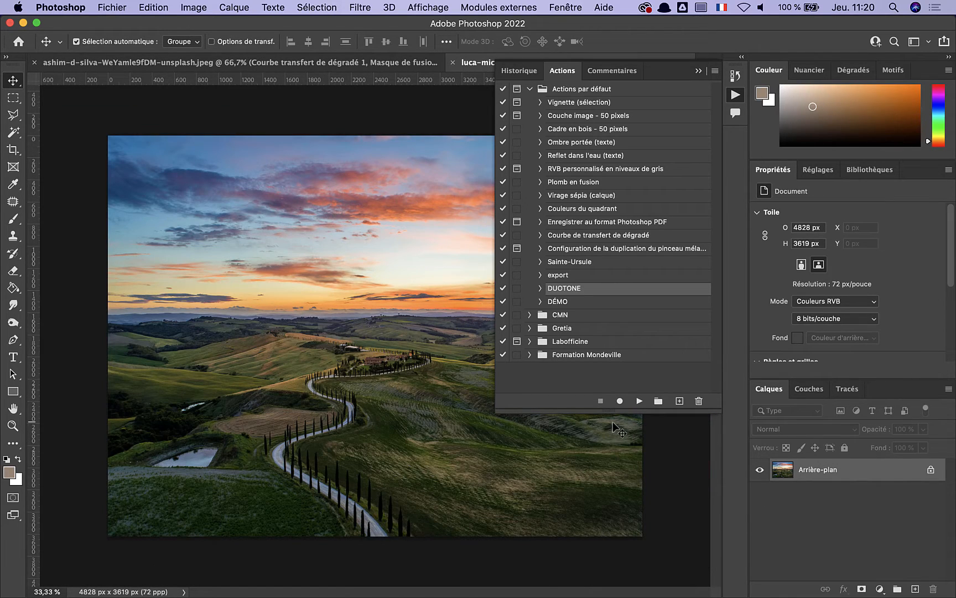
{"action": "left_click_drag", "start_coordinate": [607, 413], "coordinate": [604, 469]}
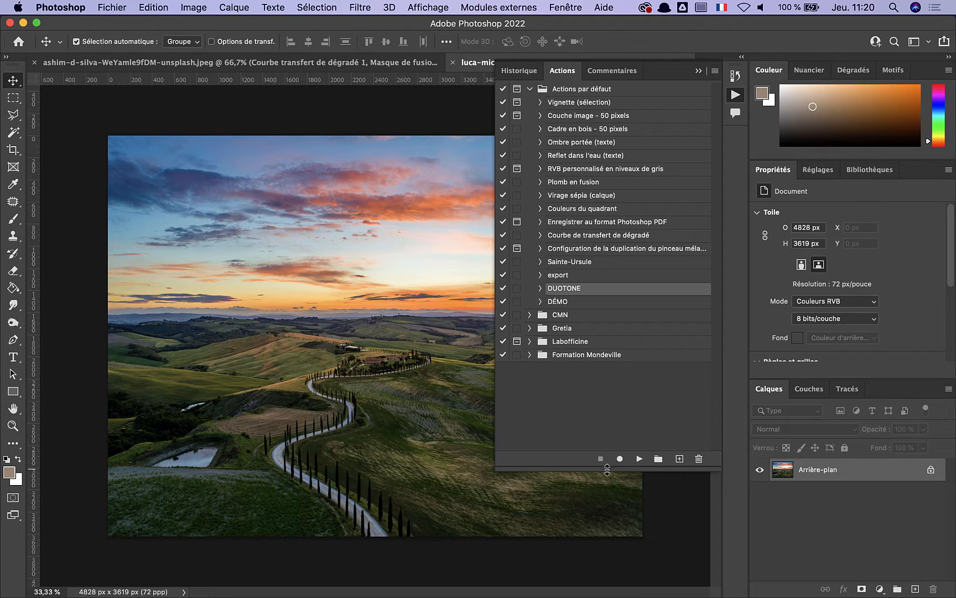
{"action": "left_click", "coordinate": [657, 460]}
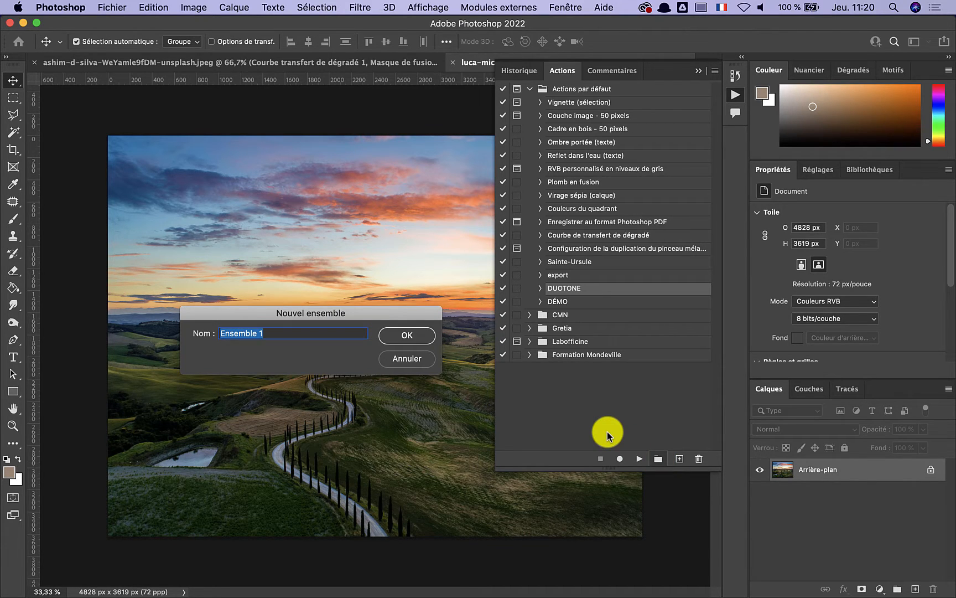
{"action": "type", "text": "DÉMO"}
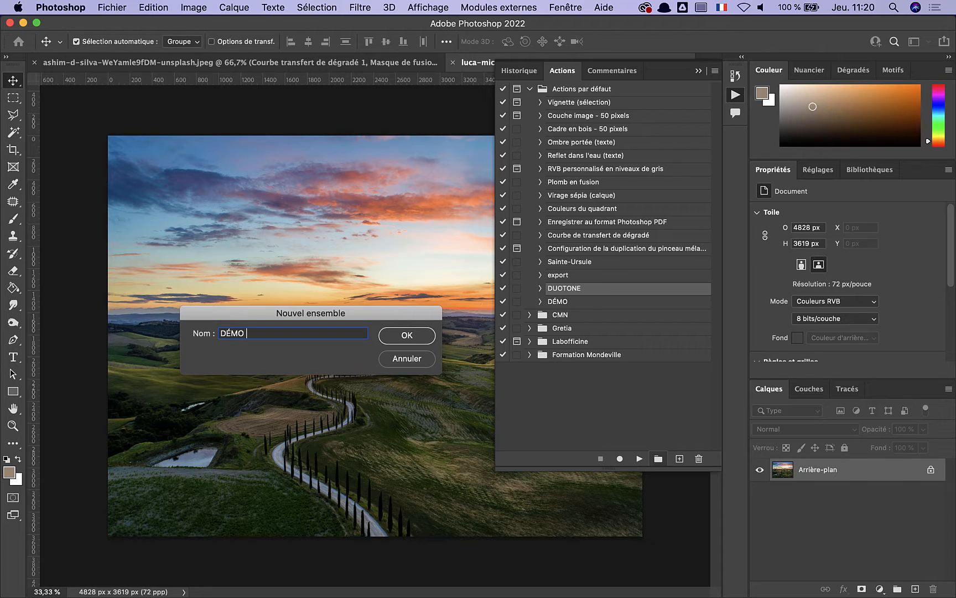
{"action": "type", "text": " YOUTUBE"}
{"action": "left_click", "coordinate": [406, 336]}
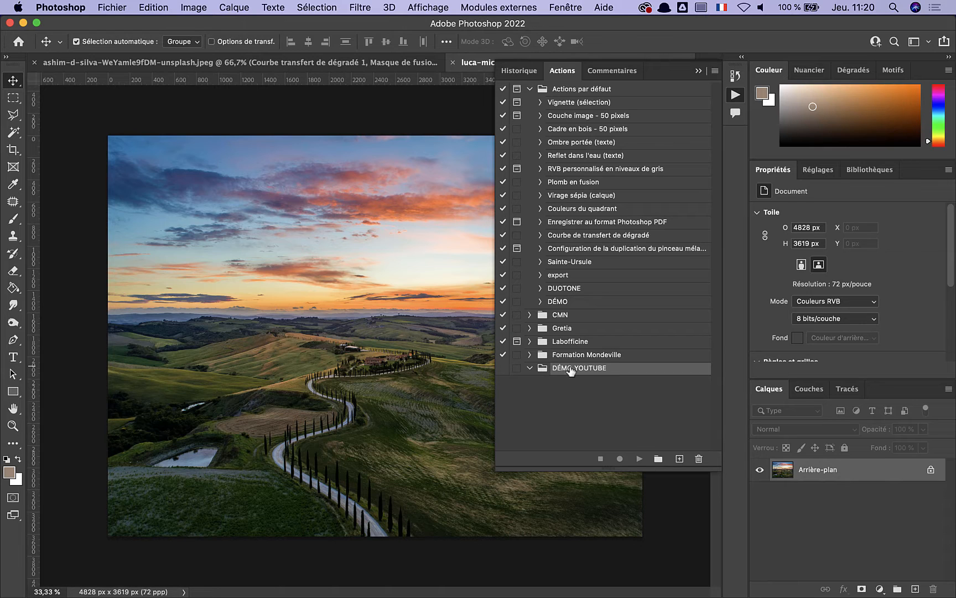
- Create an action named CMJN 300DPI in the DÉMO YOUTUBE set and start recording it
{"action": "left_click", "coordinate": [679, 458]}
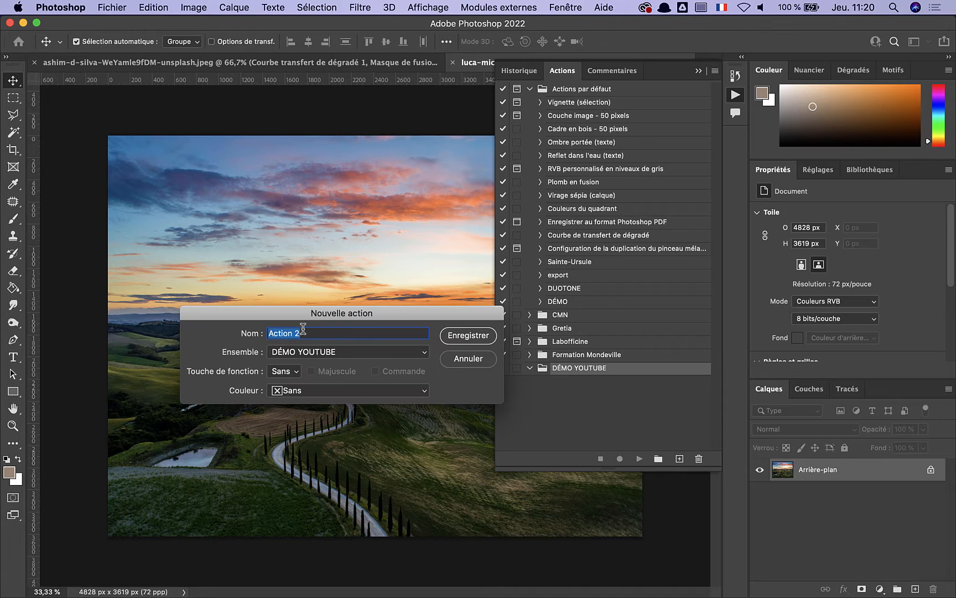
{"action": "type", "text": "CMJN 300DPI"}
{"action": "left_click", "coordinate": [469, 335]}
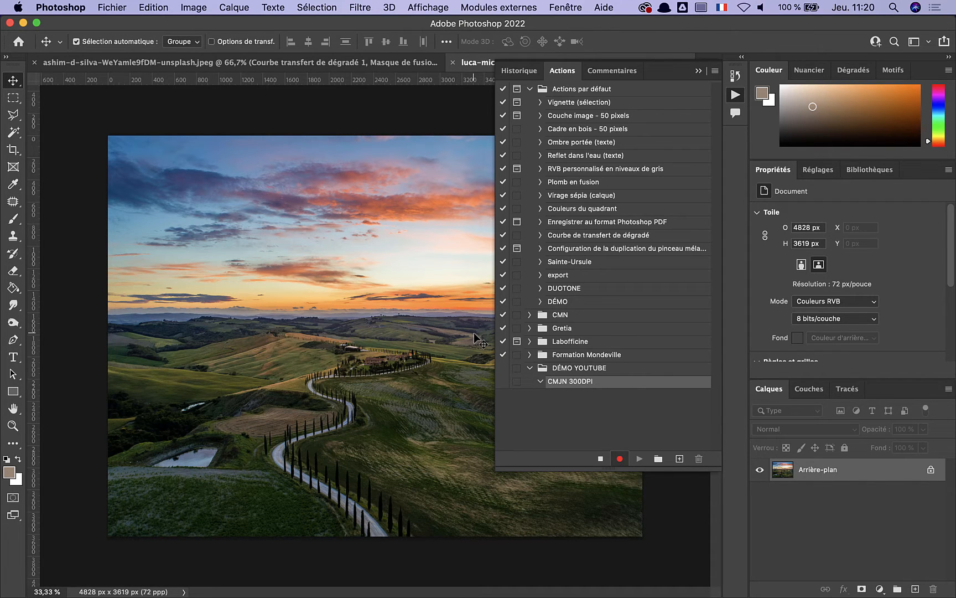
- Convert the landscape image to CMYK colour mode (Couleurs CMJN) while recording and review the details of the recorded mode change
{"action": "left_click", "coordinate": [359, 388]}
{"action": "left_click", "coordinate": [193, 7]}
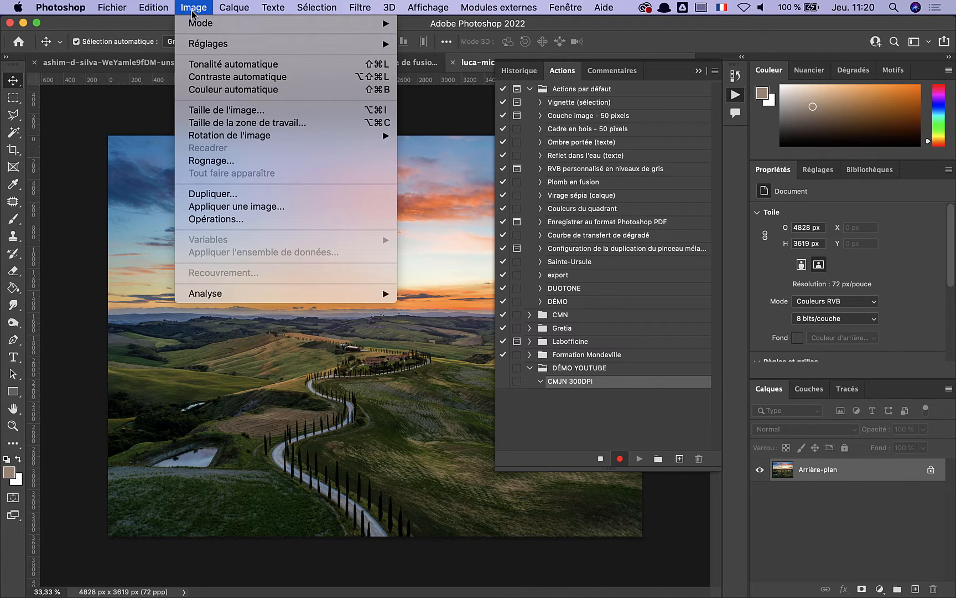
{"action": "mouse_move", "coordinate": [193, 22]}
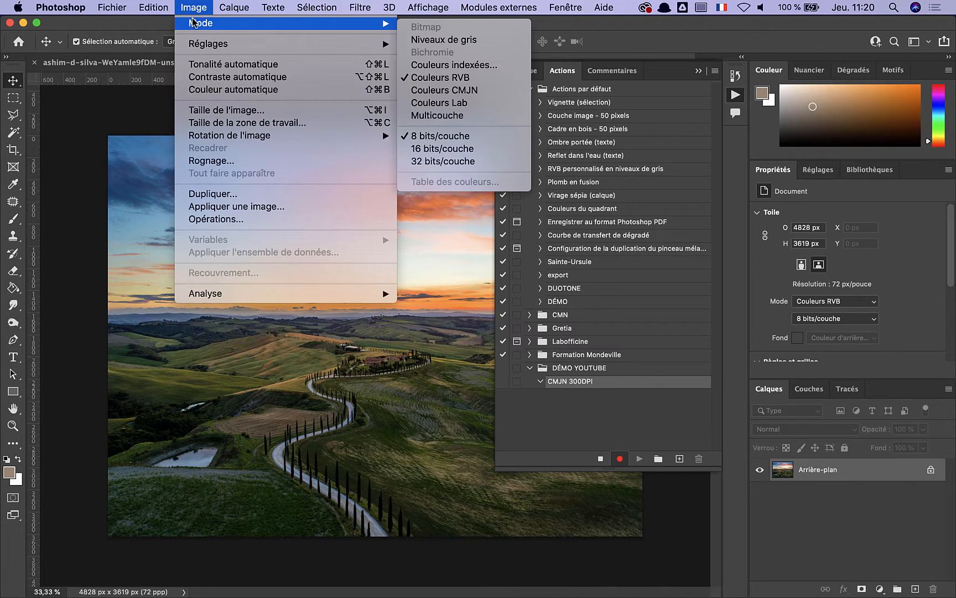
{"action": "left_click", "coordinate": [475, 91]}
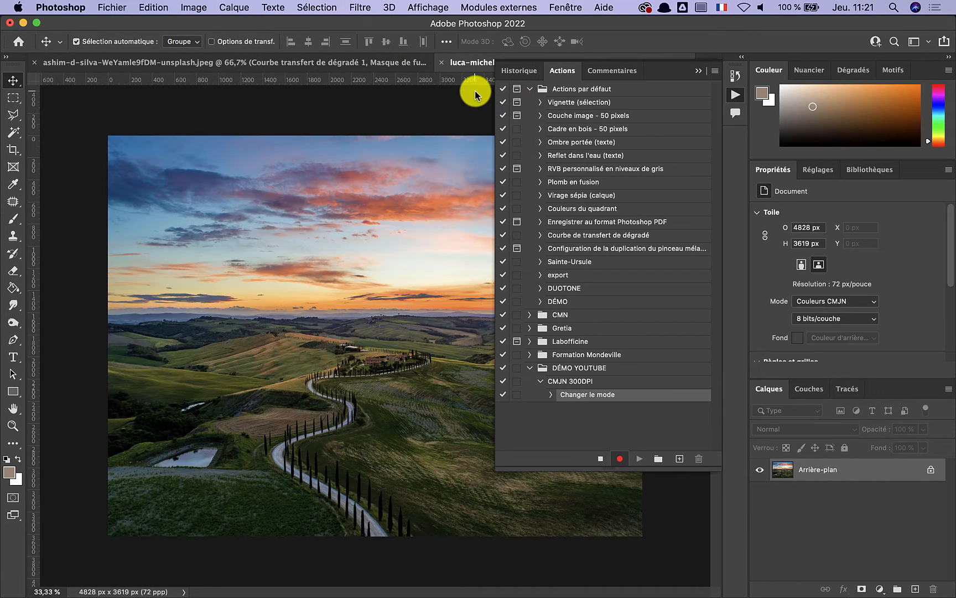
{"action": "left_click", "coordinate": [551, 395]}
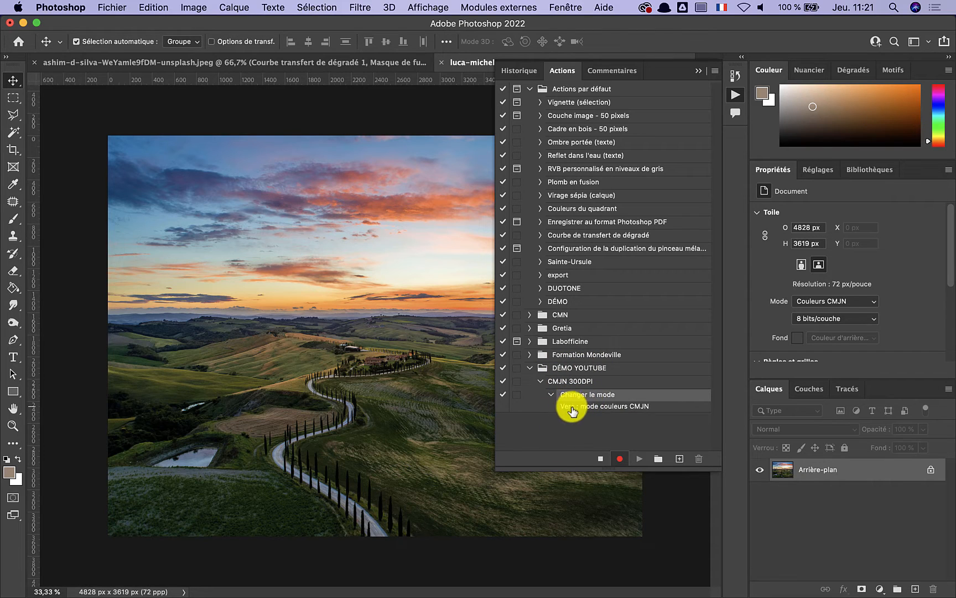
{"action": "left_click", "coordinate": [552, 395]}
- Set the landscape image's resolution to 300 pixels per inch in the image size settings, with resampling off
{"action": "left_click", "coordinate": [192, 7]}
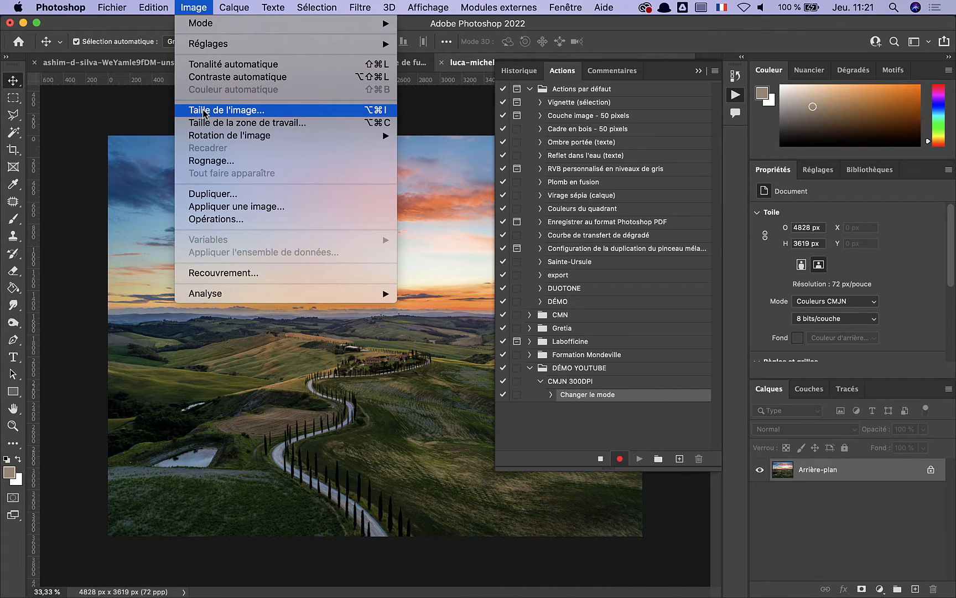
{"action": "key", "text": "Escape"}
{"action": "key", "text": "h"}
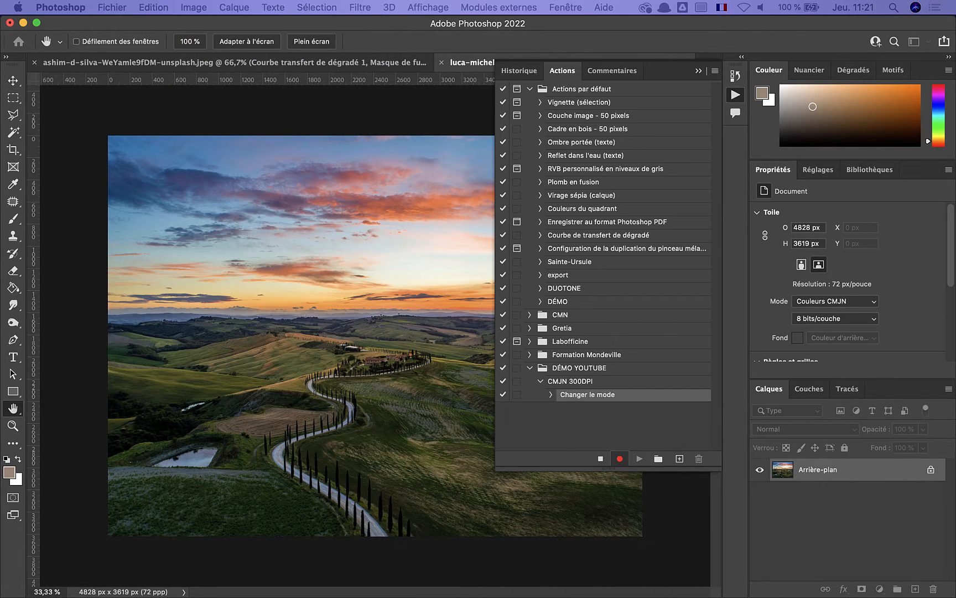
{"action": "key", "text": "super+alt+i"}
{"action": "left_click_drag", "start_coordinate": [315, 202], "coordinate": [95, 222]}
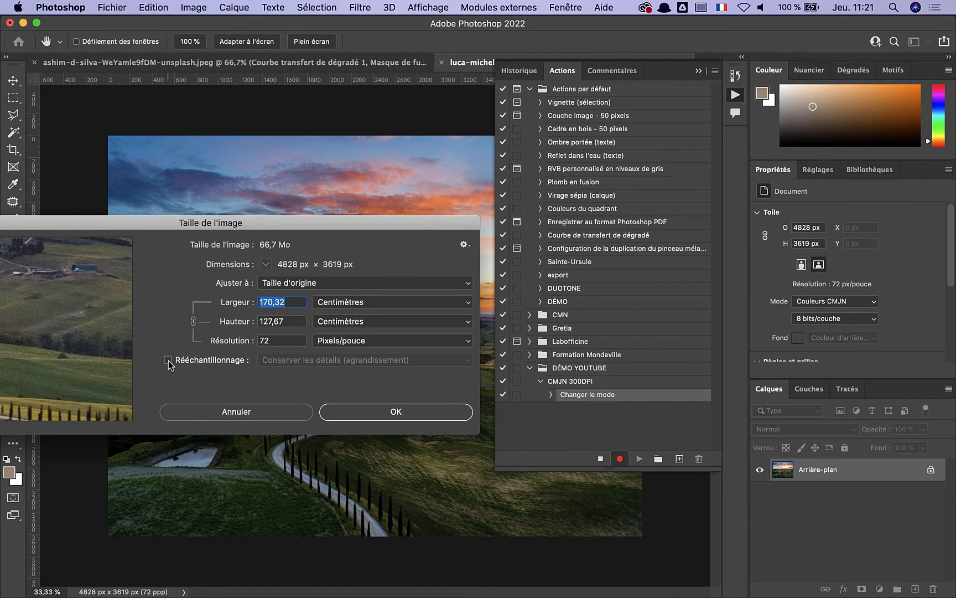
{"action": "left_click", "coordinate": [269, 341]}
{"action": "left_click_drag", "start_coordinate": [269, 341], "coordinate": [250, 346]}
{"action": "type", "text": "300"}
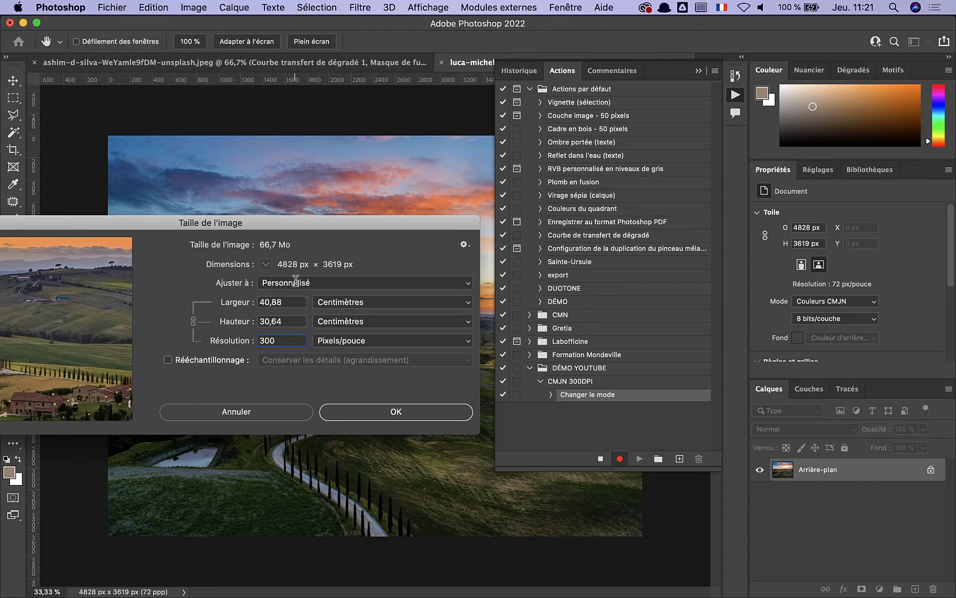
{"action": "left_click_drag", "start_coordinate": [276, 340], "coordinate": [247, 345]}
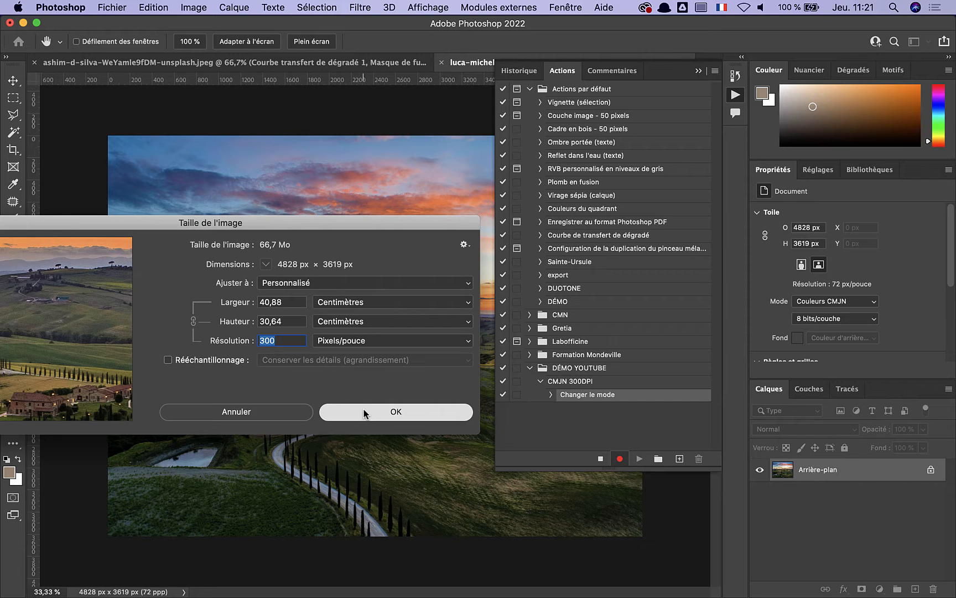
{"action": "left_click", "coordinate": [402, 412]}
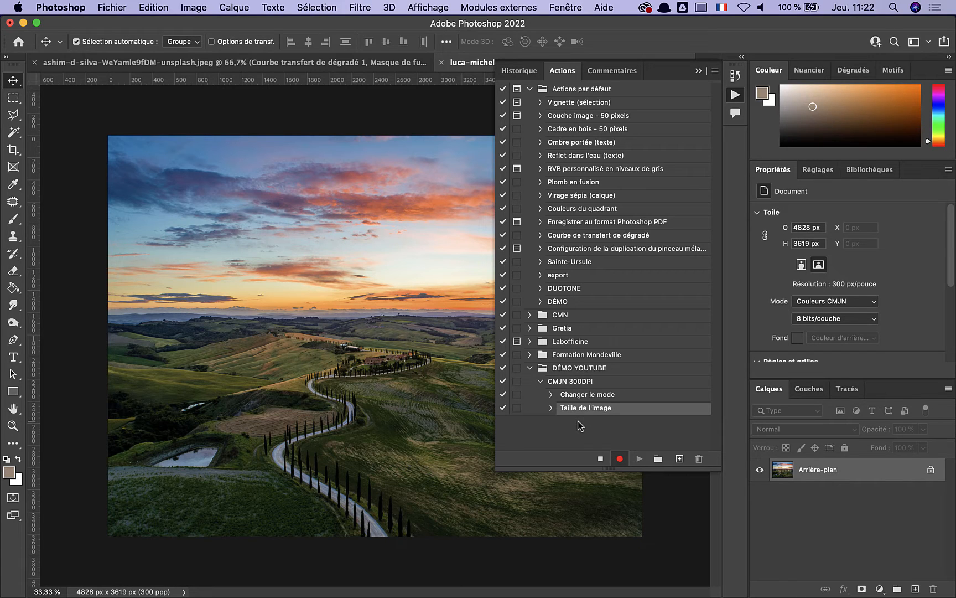
- Insert the Fichier: Fermer menu command as an additional step in the CMJN 300DPI action
{"action": "left_click", "coordinate": [577, 385]}
{"action": "left_click", "coordinate": [715, 71]}
{"action": "left_click", "coordinate": [715, 71]}
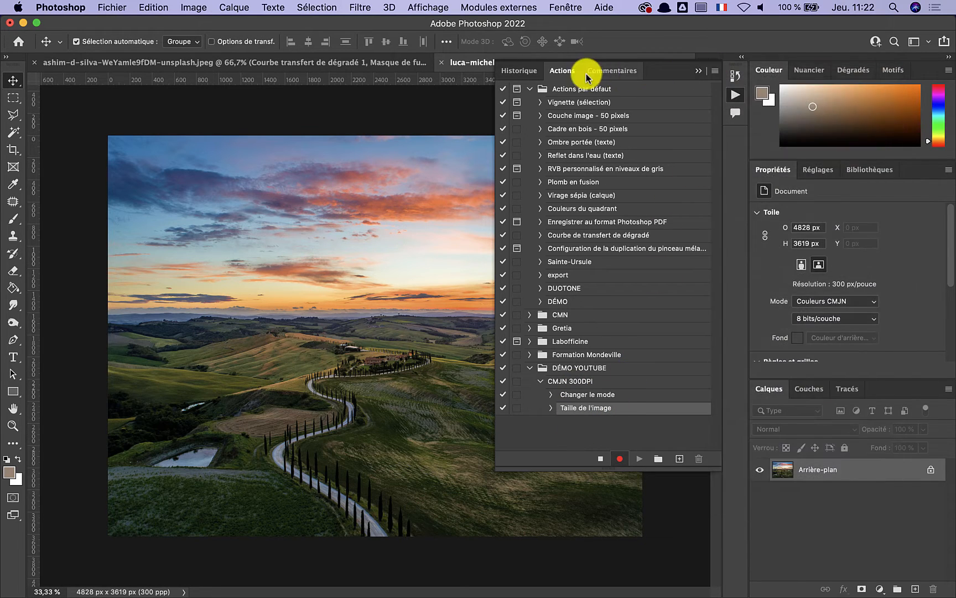
{"action": "left_click", "coordinate": [716, 73]}
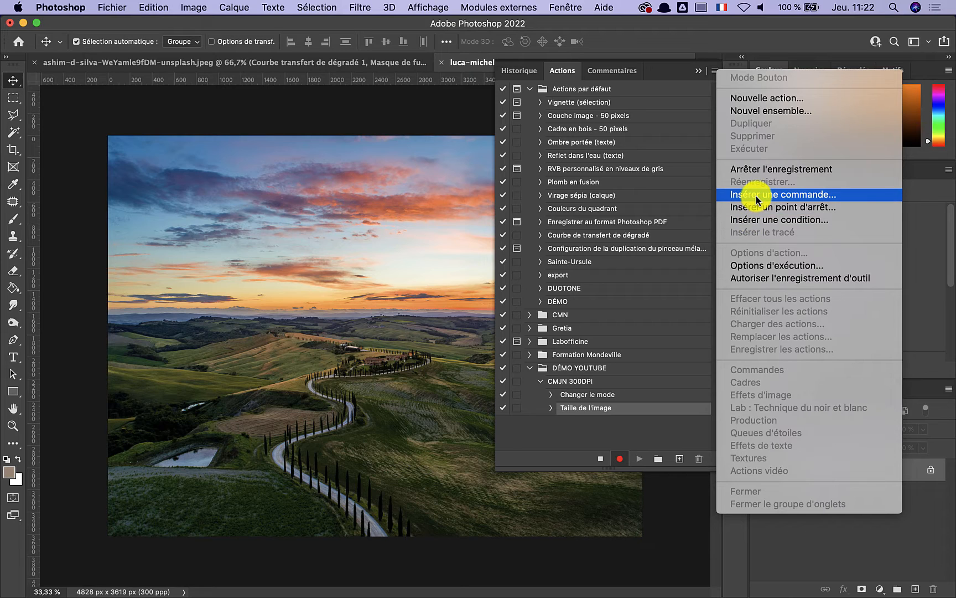
{"action": "left_click", "coordinate": [806, 198]}
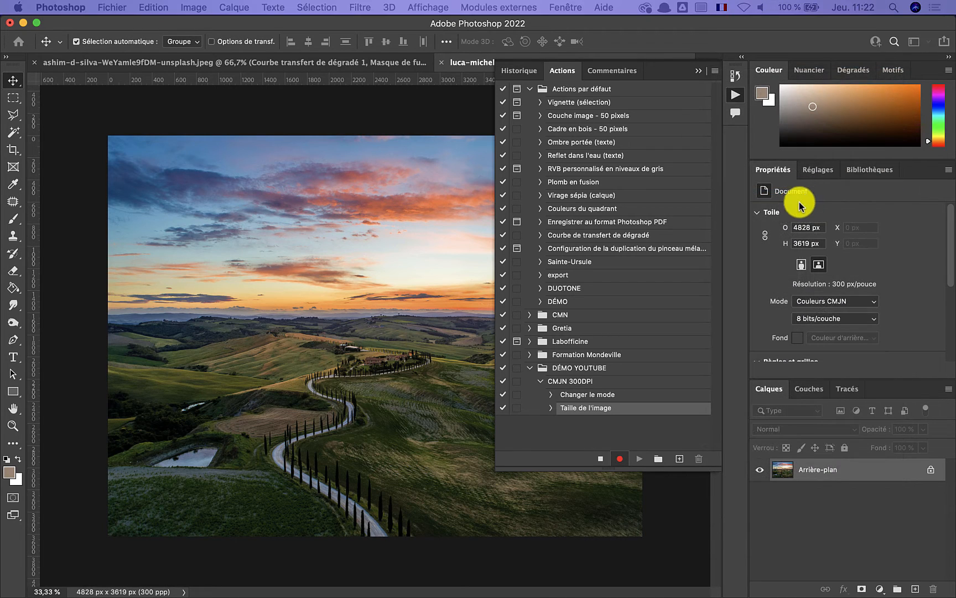
{"action": "left_click_drag", "start_coordinate": [348, 396], "coordinate": [236, 285]}
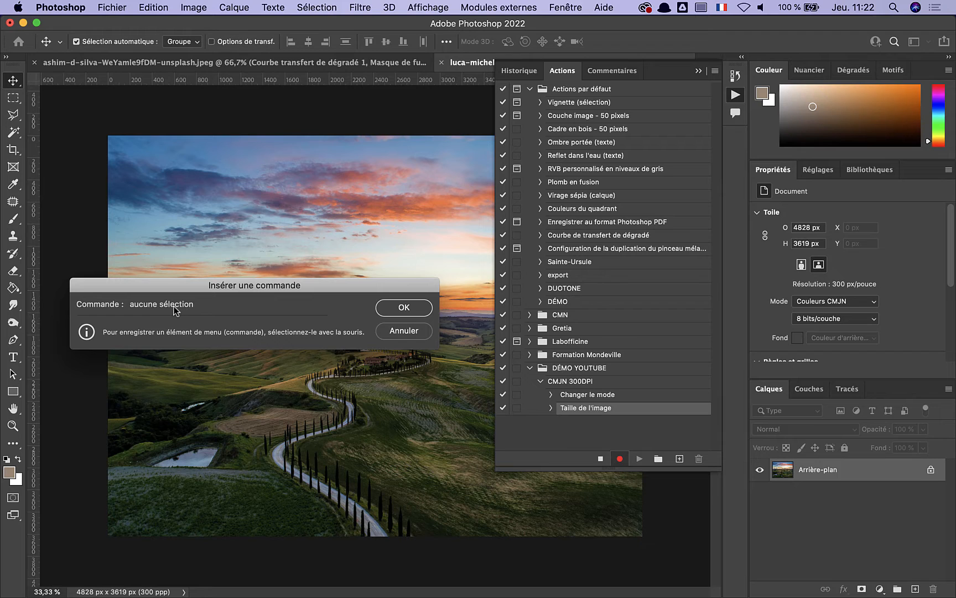
{"action": "left_click", "coordinate": [109, 8]}
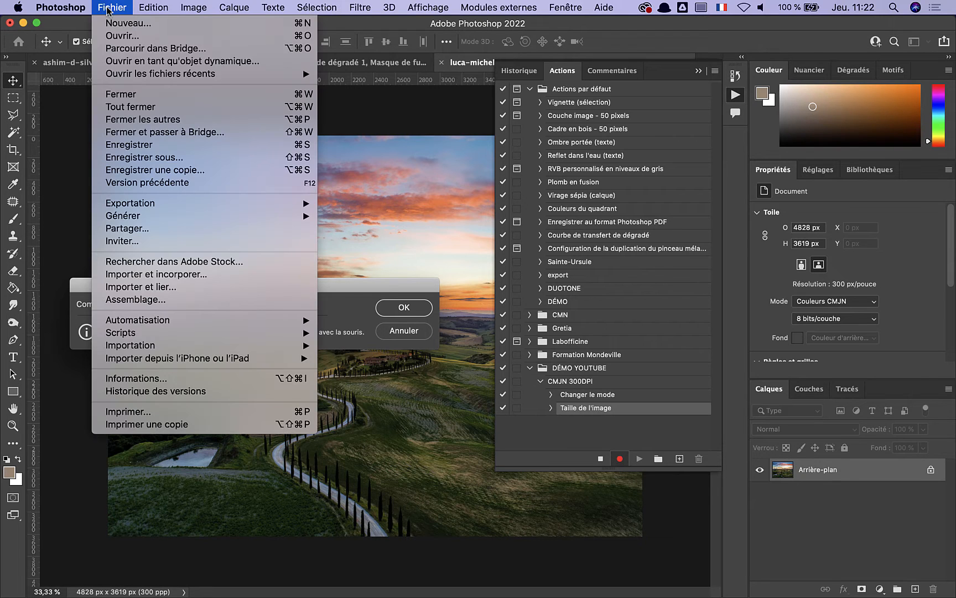
{"action": "mouse_move", "coordinate": [141, 326]}
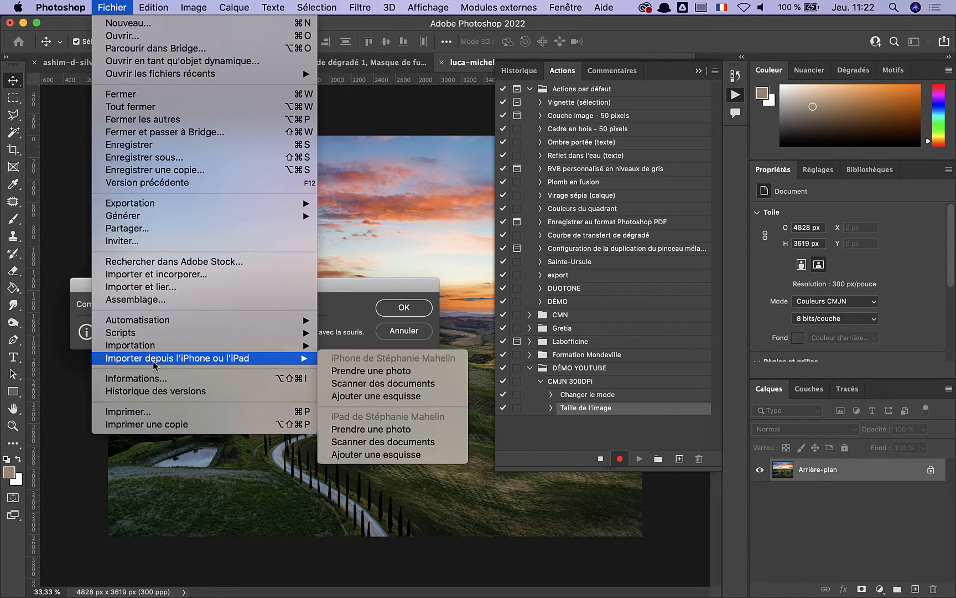
{"action": "left_click", "coordinate": [117, 98]}
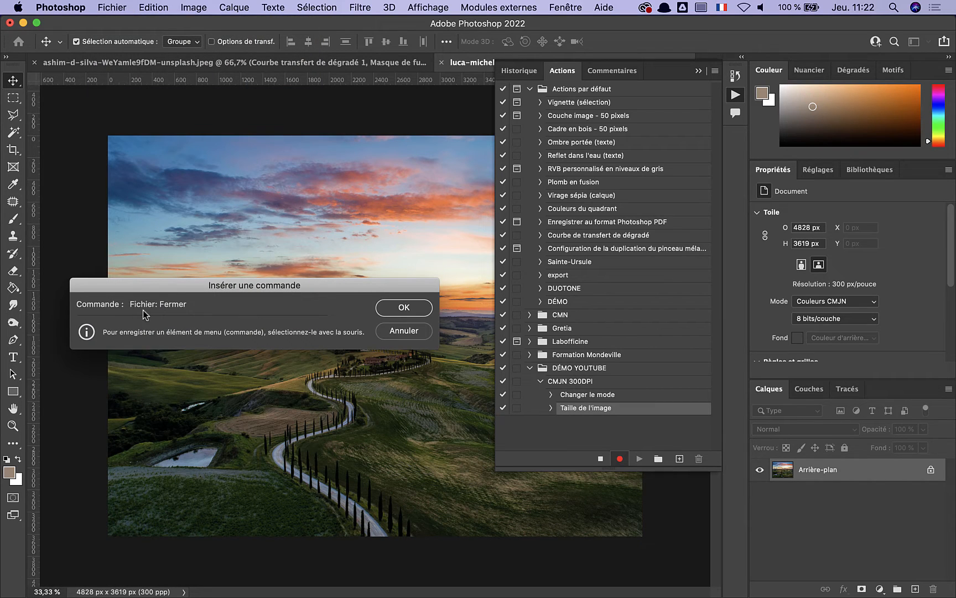
{"action": "left_click", "coordinate": [399, 310]}
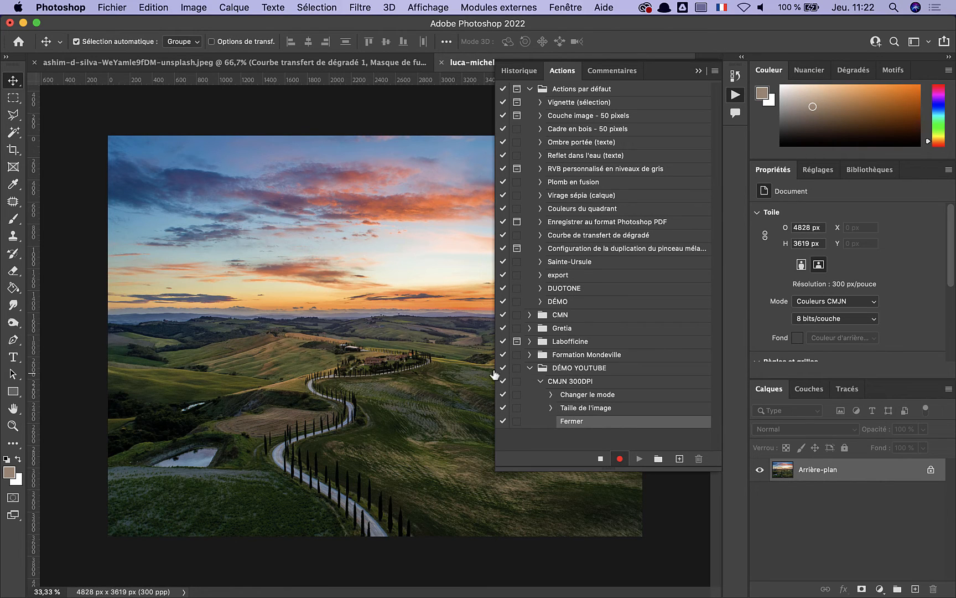
- Stop recording the CMJN 300DPI action and select its Taille de l'image step
{"action": "left_click", "coordinate": [583, 397]}
{"action": "left_click_drag", "start_coordinate": [584, 397], "coordinate": [568, 418]}
{"action": "left_click", "coordinate": [602, 462]}
{"action": "left_click", "coordinate": [601, 460]}
{"action": "left_click", "coordinate": [552, 409]}
{"action": "left_click", "coordinate": [552, 410]}
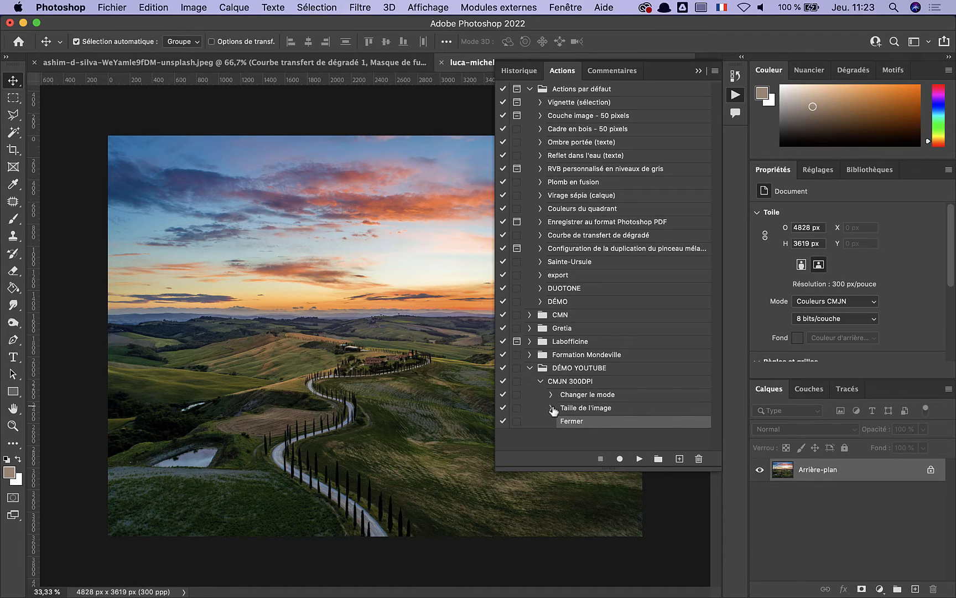
{"action": "left_click", "coordinate": [588, 410]}
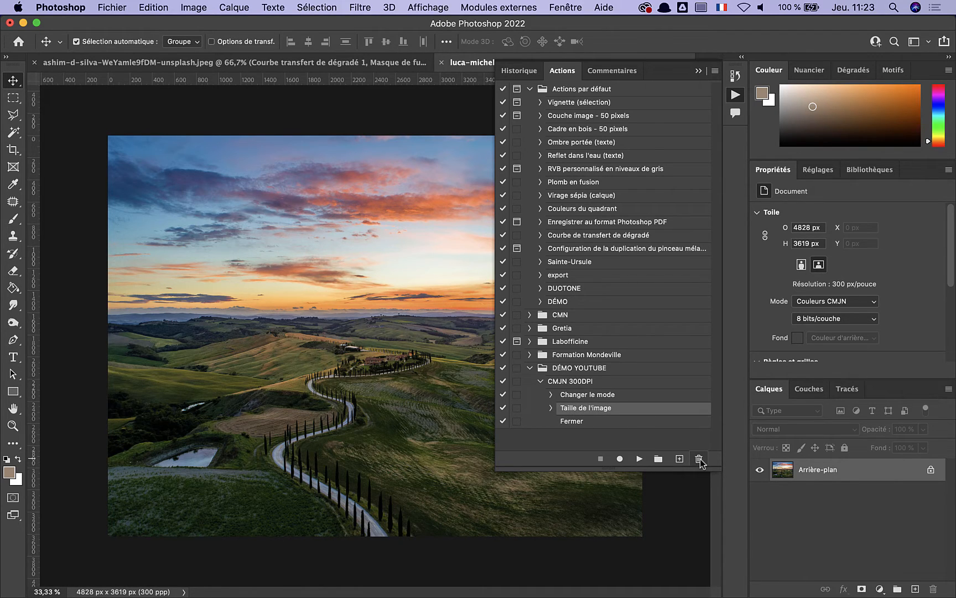
{"action": "mouse_move", "coordinate": [586, 410]}
{"action": "left_mouse_down"}
{"action": "mouse_move", "coordinate": [582, 385]}
{"action": "mouse_move", "coordinate": [580, 415]}
{"action": "left_mouse_up"}
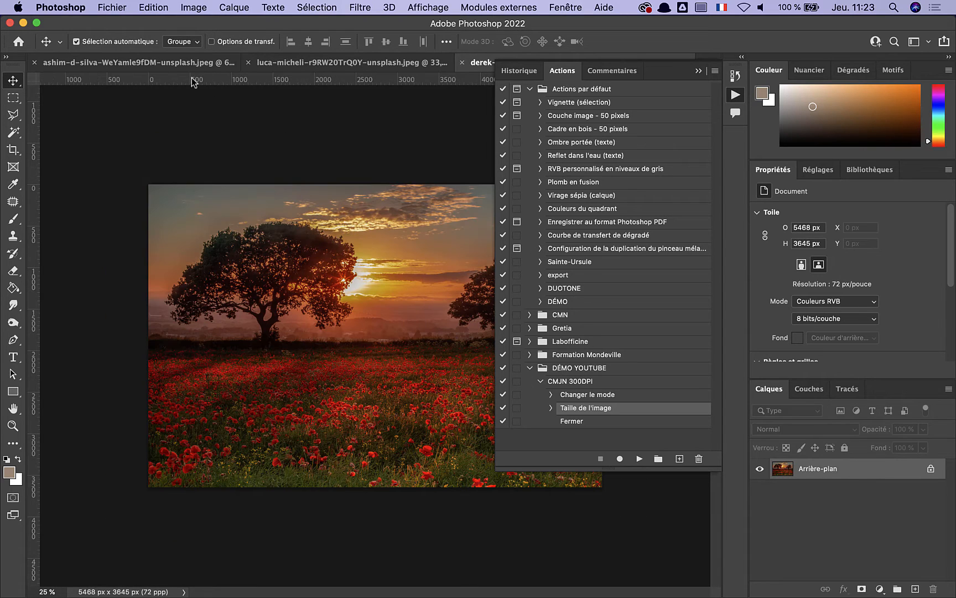
- Check the colour mode of the poppy field image
{"action": "left_click", "coordinate": [188, 9]}
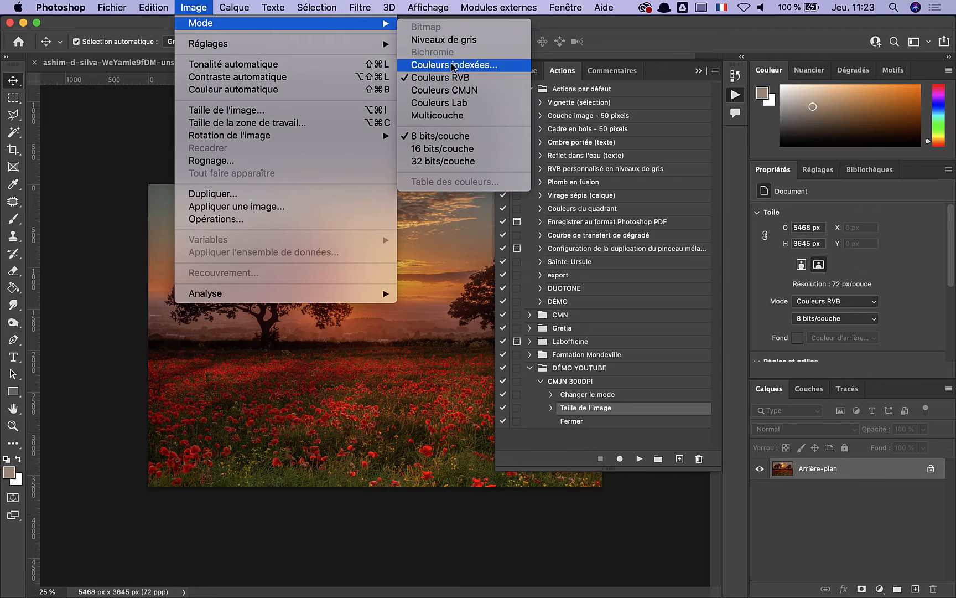
{"action": "left_click", "coordinate": [87, 124]}
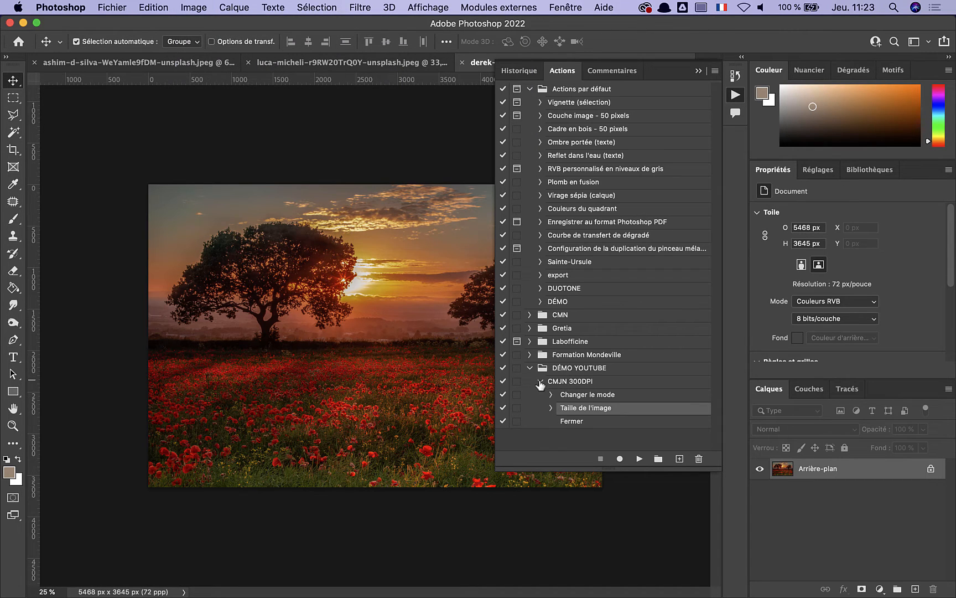
- Run the whole CMJN 300DPI action on the poppy field image, cancelling the closing of the document
{"action": "left_click", "coordinate": [577, 382]}
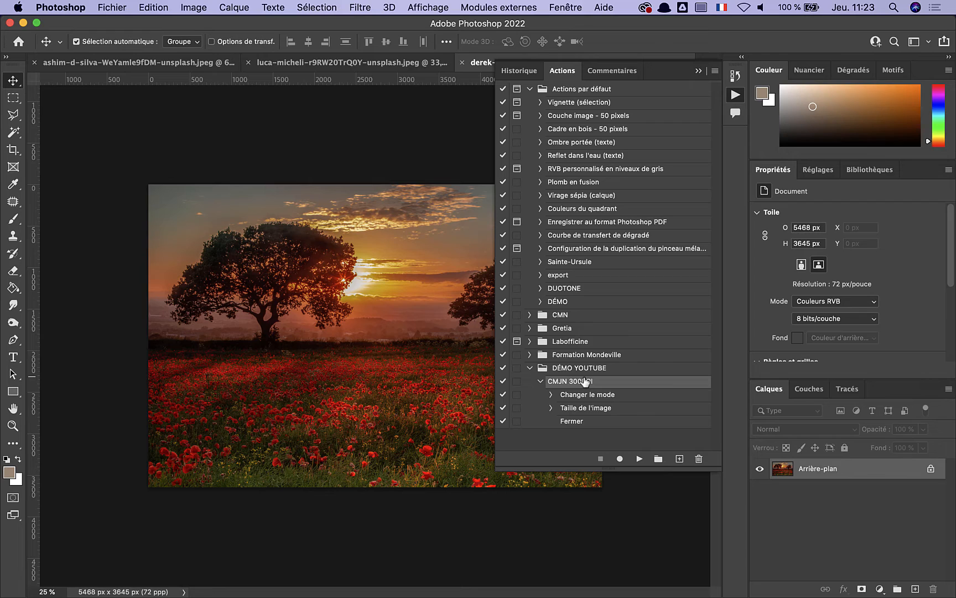
{"action": "left_click", "coordinate": [577, 410]}
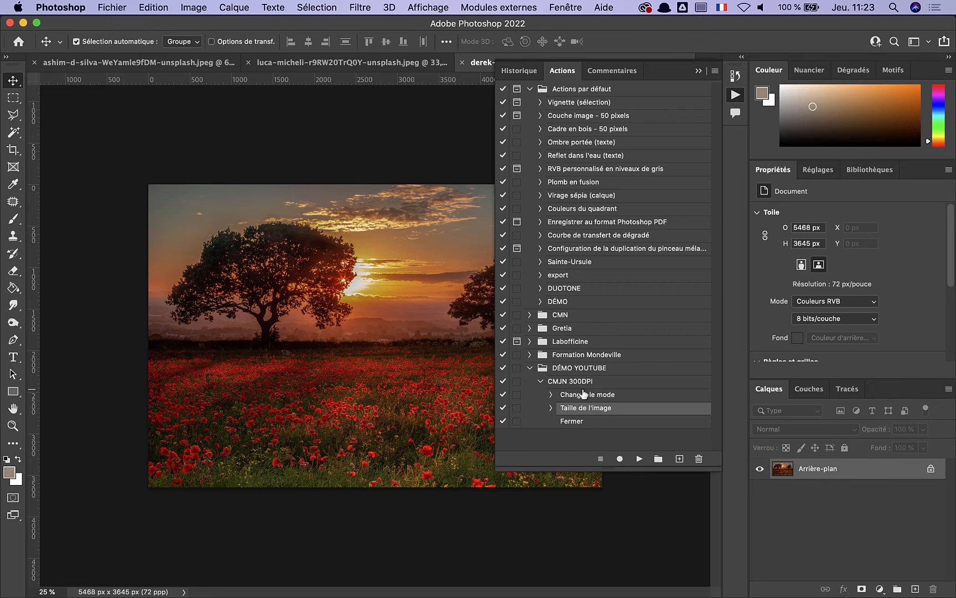
{"action": "left_click", "coordinate": [567, 384]}
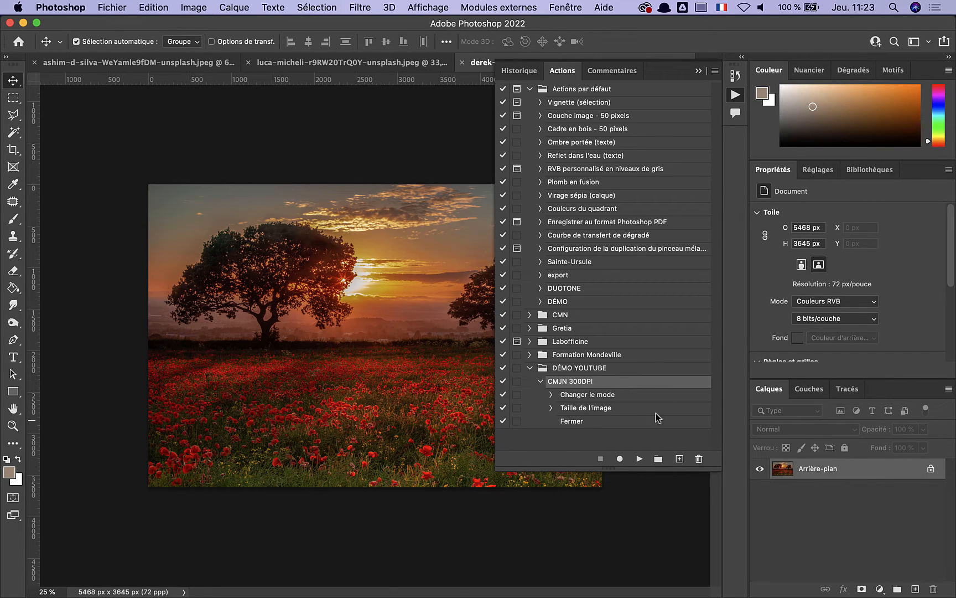
{"action": "left_click", "coordinate": [639, 460]}
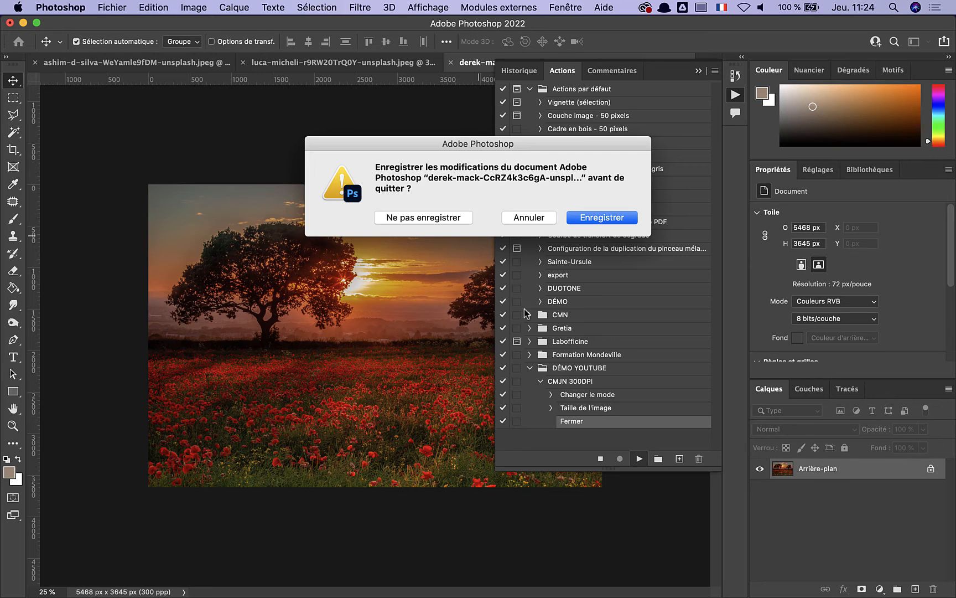
{"action": "left_click", "coordinate": [521, 218]}
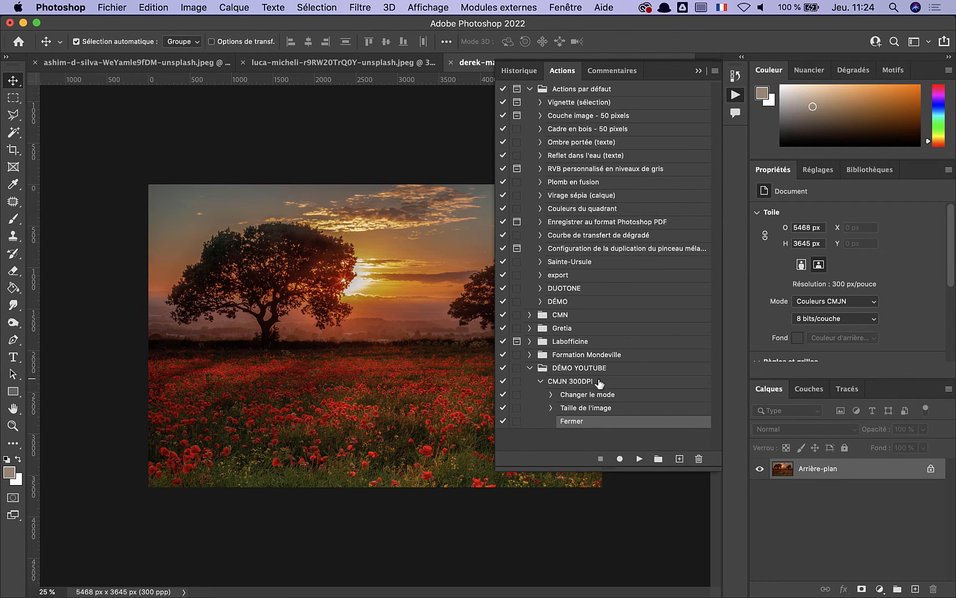
- Record an Enregistrer step after Taille de l'image in the CMJN 300DPI action, saving as JPEG at quality 10, progressif optimisé, and stop recording
{"action": "left_click", "coordinate": [610, 409]}
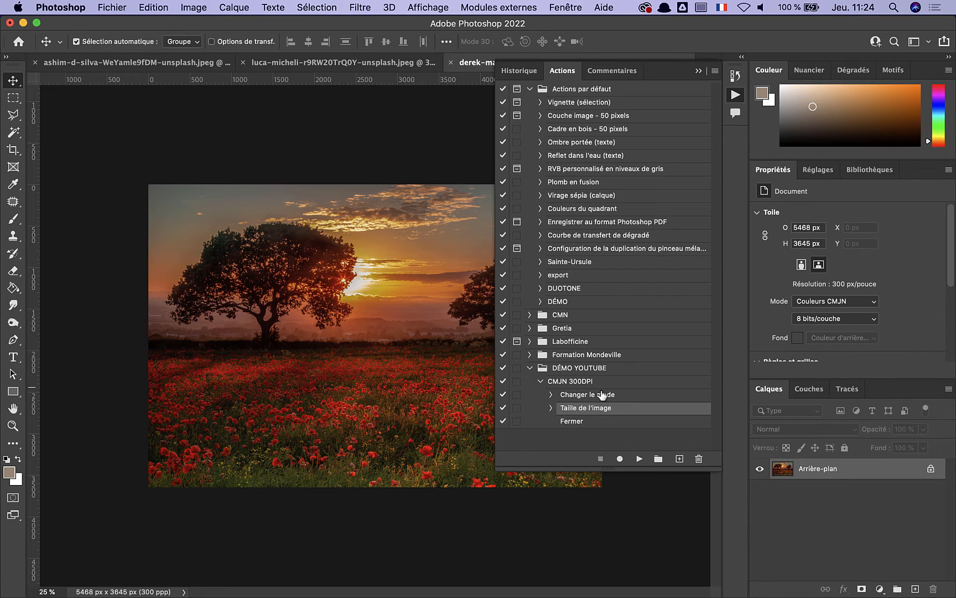
{"action": "left_click", "coordinate": [620, 460]}
{"action": "left_click", "coordinate": [109, 10]}
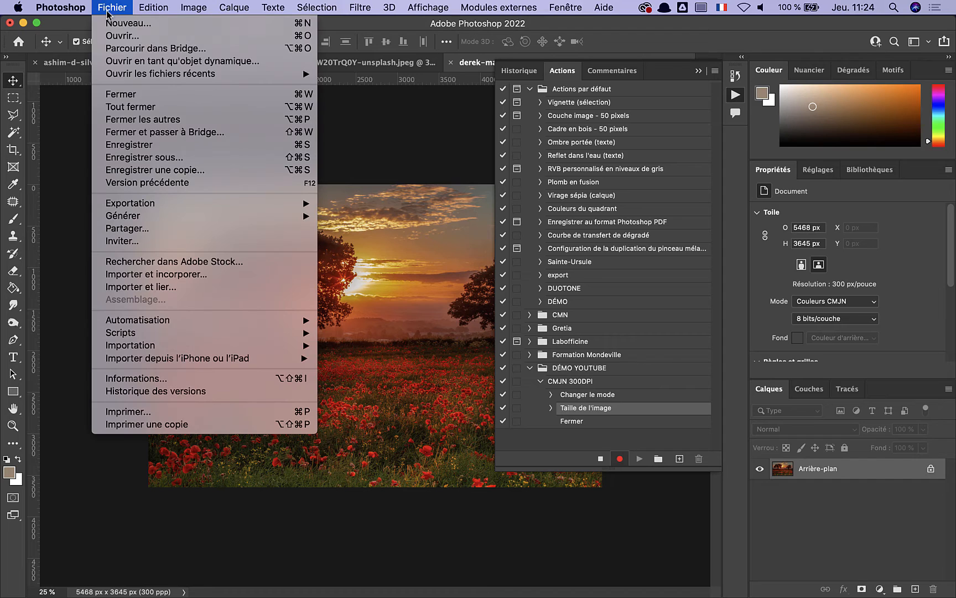
{"action": "left_click", "coordinate": [134, 145]}
{"action": "key", "text": "h"}
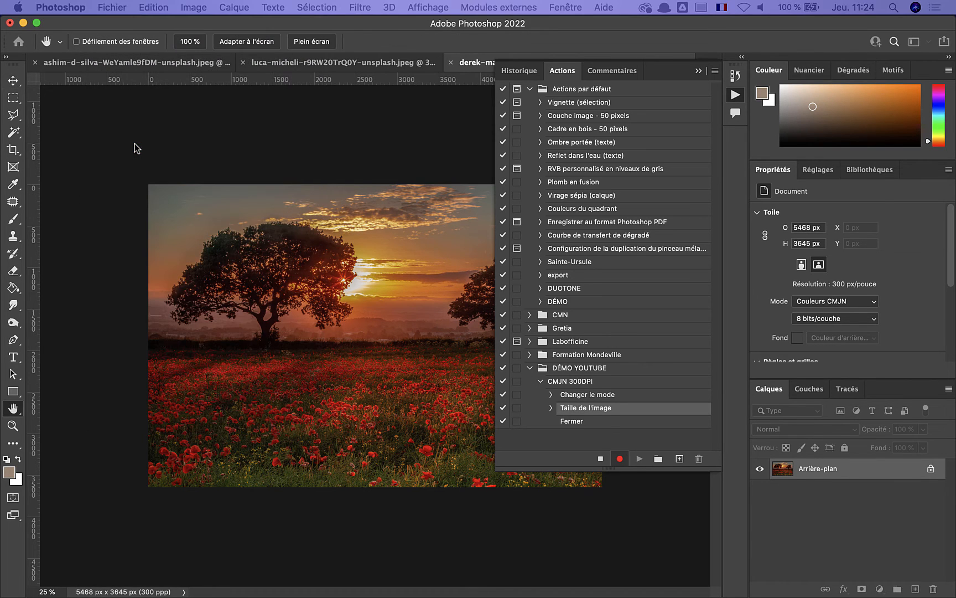
{"action": "left_click_drag", "start_coordinate": [390, 245], "coordinate": [226, 255]}
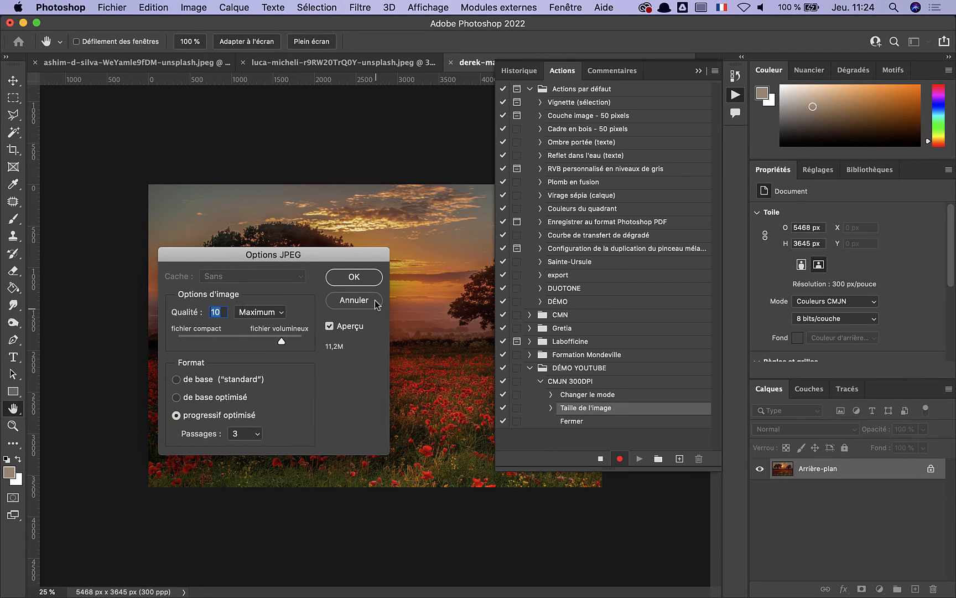
{"action": "left_click", "coordinate": [364, 277]}
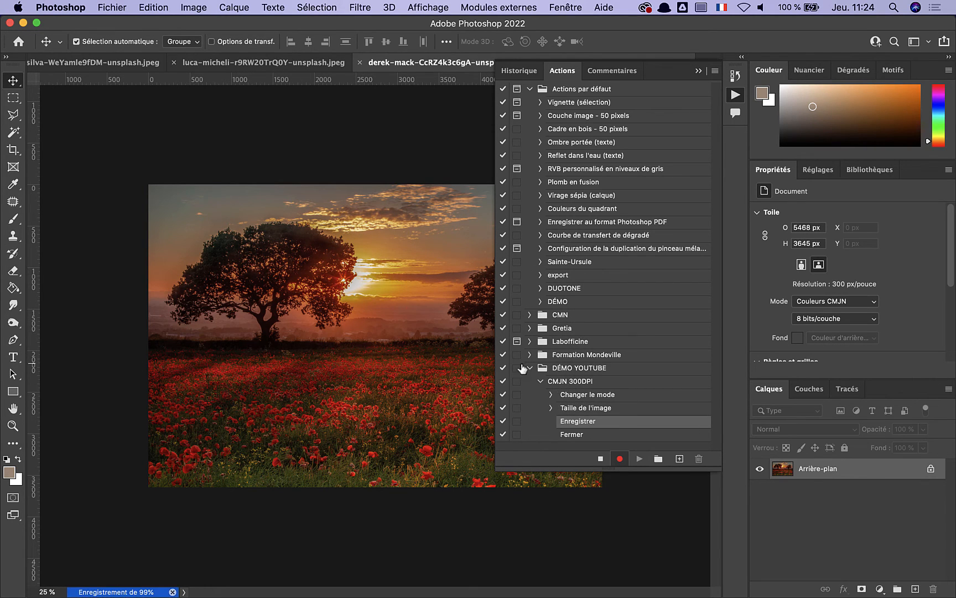
{"action": "left_click", "coordinate": [601, 458]}
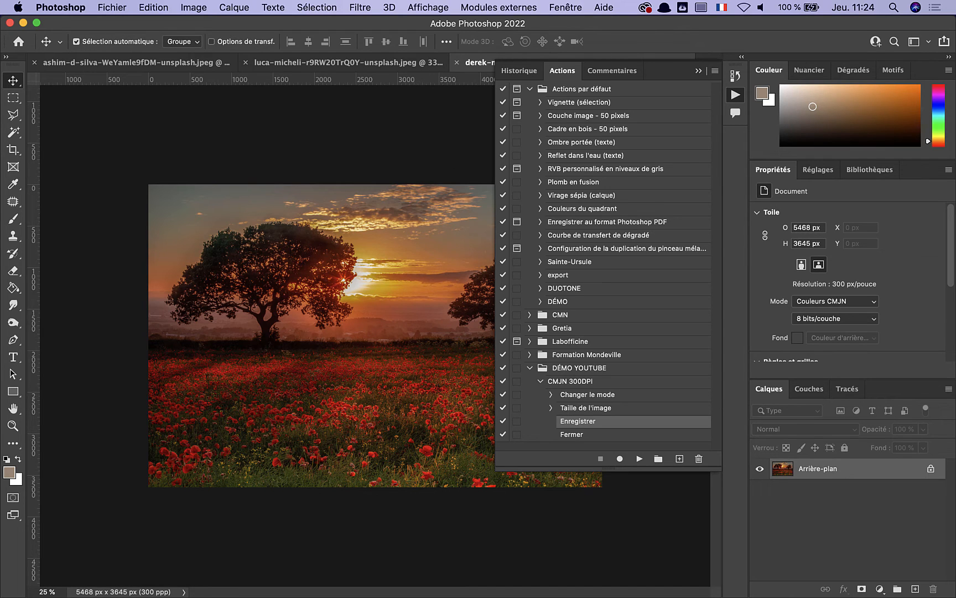
- Open the starry sailboat image and check its colour mode and resolution, leaving the image size settings unchanged
{"action": "left_click_drag", "start_coordinate": [955, 310], "coordinate": [589, 541]}
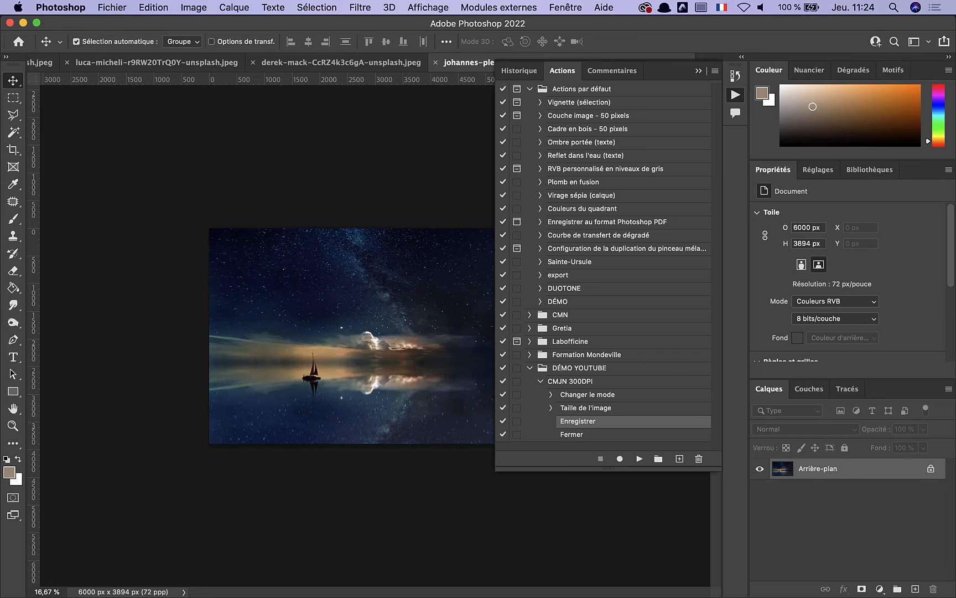
{"action": "key", "text": "super+plus"}
{"action": "left_click", "coordinate": [197, 10]}
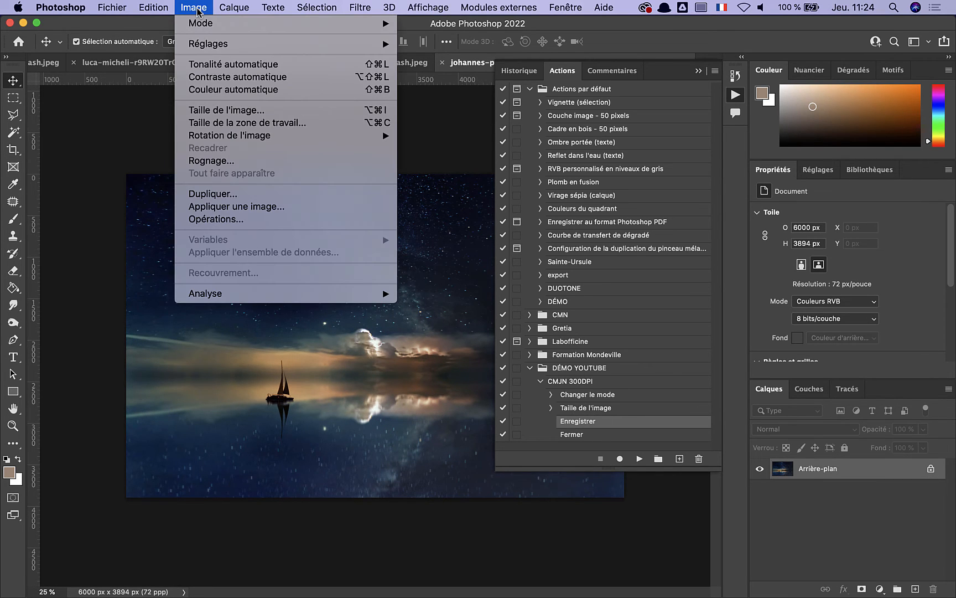
{"action": "mouse_move", "coordinate": [197, 24]}
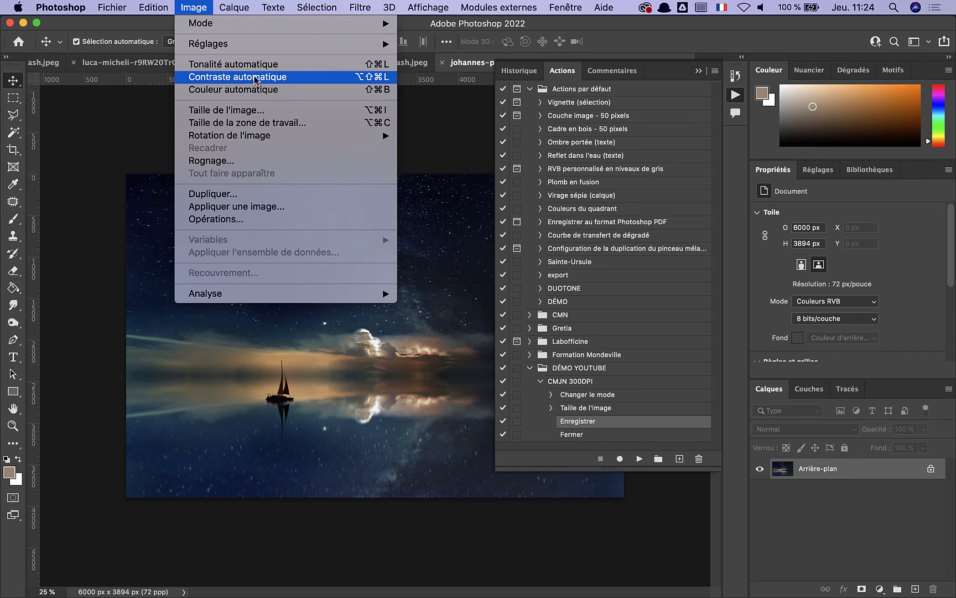
{"action": "left_click", "coordinate": [207, 110]}
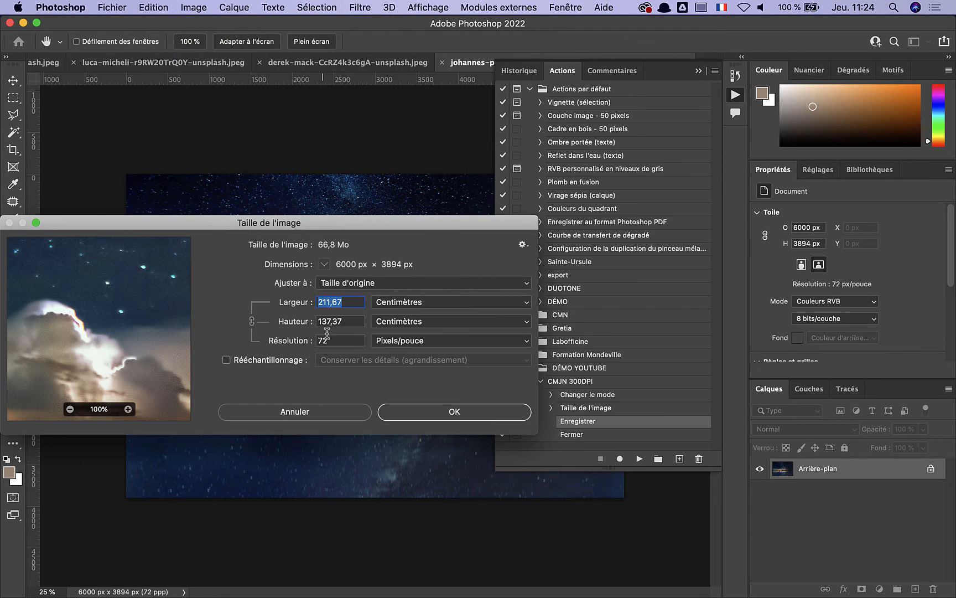
{"action": "left_click", "coordinate": [311, 411]}
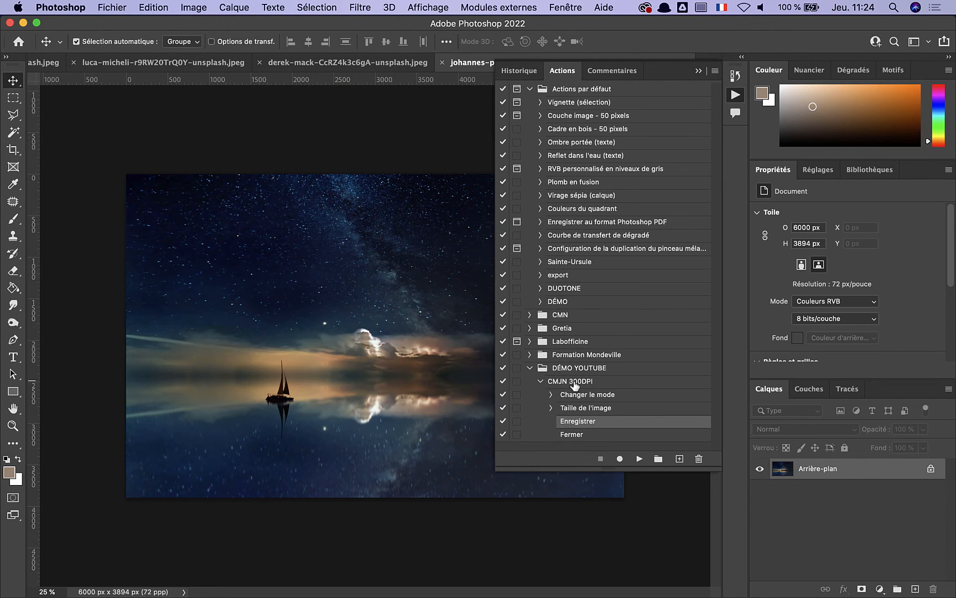
- Run the complete CMJN 300DPI action on the sailboat image and reopen the processed file
{"action": "left_click", "coordinate": [573, 386]}
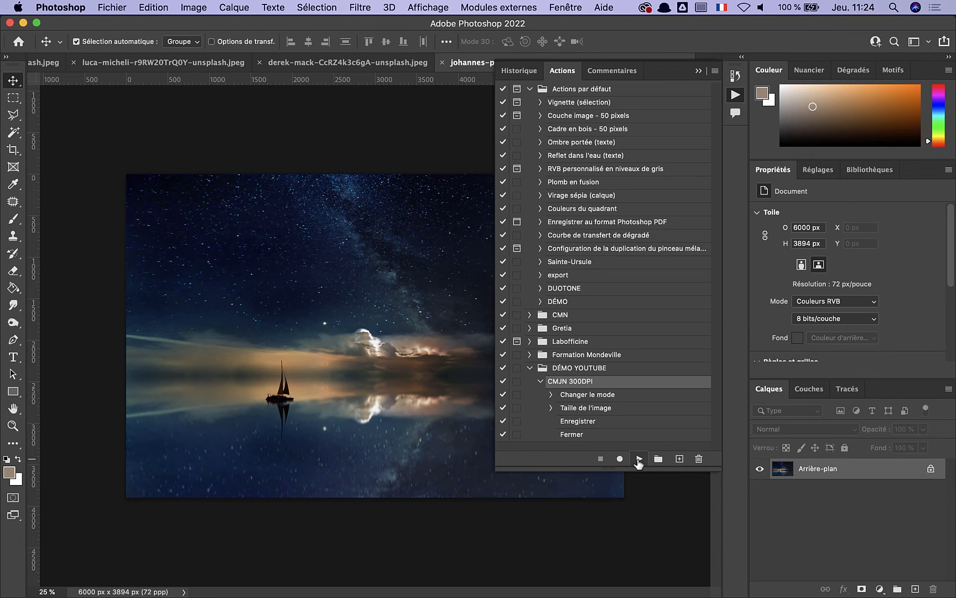
{"action": "left_click", "coordinate": [638, 460]}
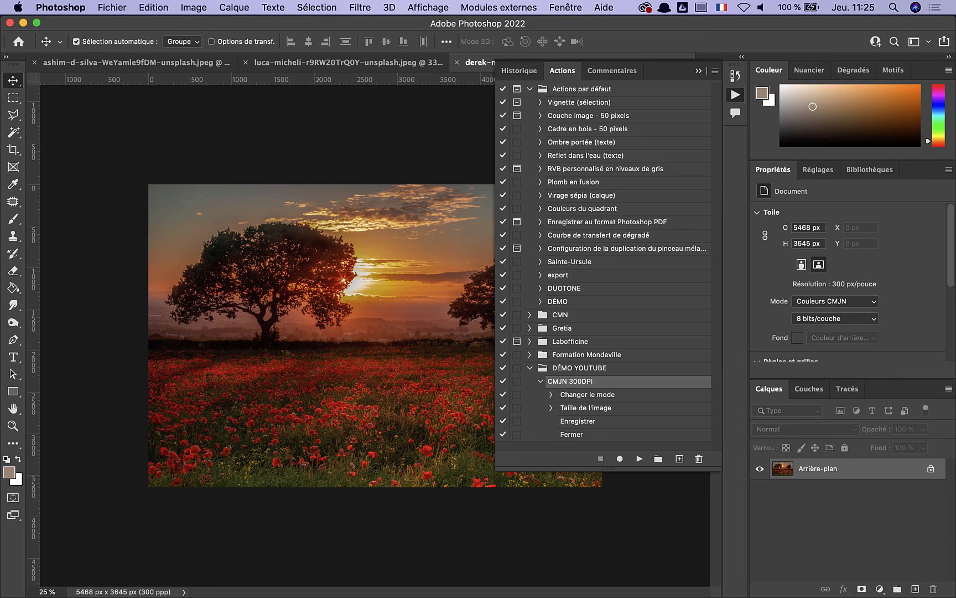
{"action": "key", "text": "super+Tab"}
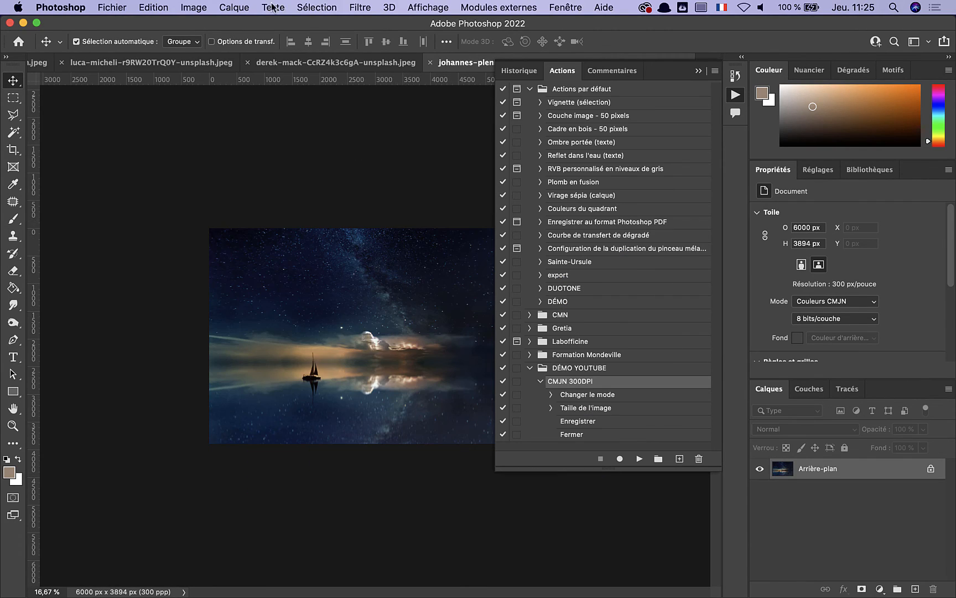
- Check the reopened sailboat image's colour mode and its resolution in the image size settings
{"action": "left_click", "coordinate": [191, 7]}
{"action": "mouse_move", "coordinate": [193, 25]}
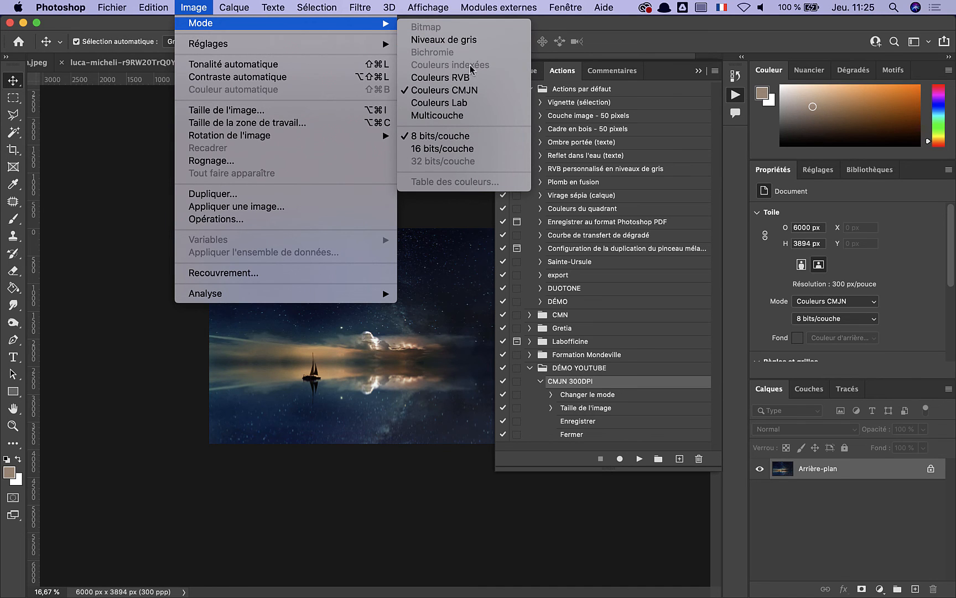
{"action": "left_click", "coordinate": [230, 110]}
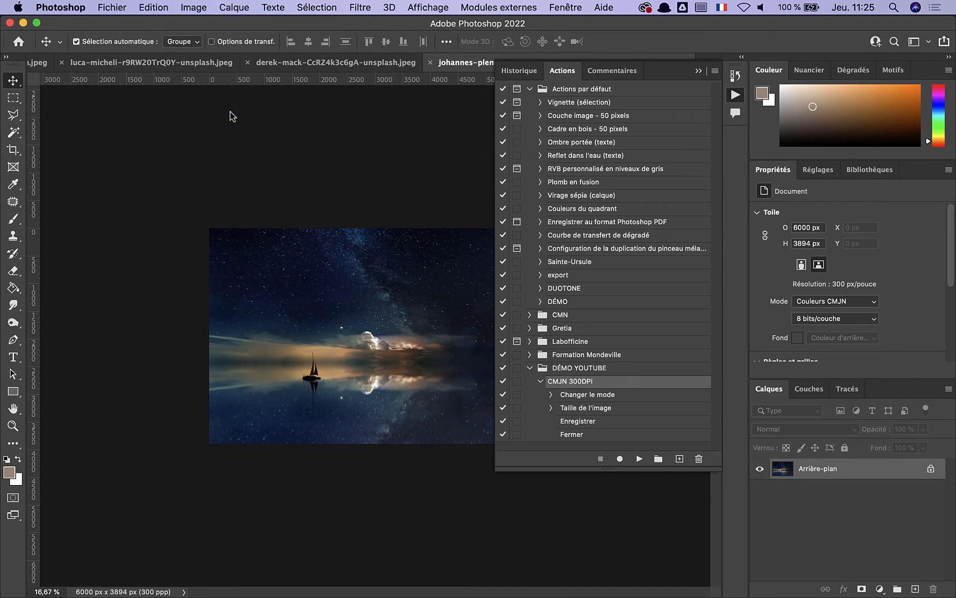
{"action": "left_click", "coordinate": [342, 340]}
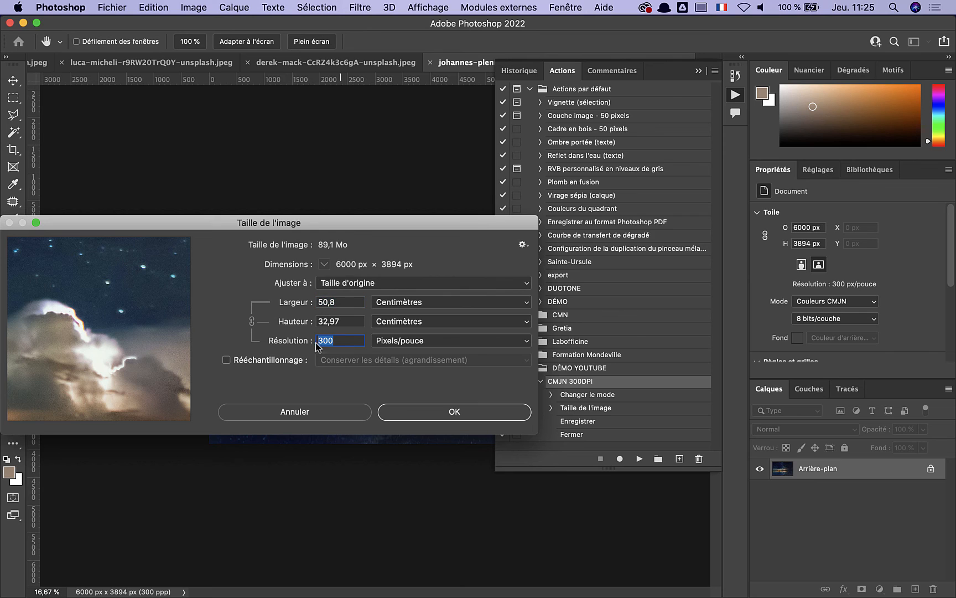
{"action": "left_click", "coordinate": [295, 412]}
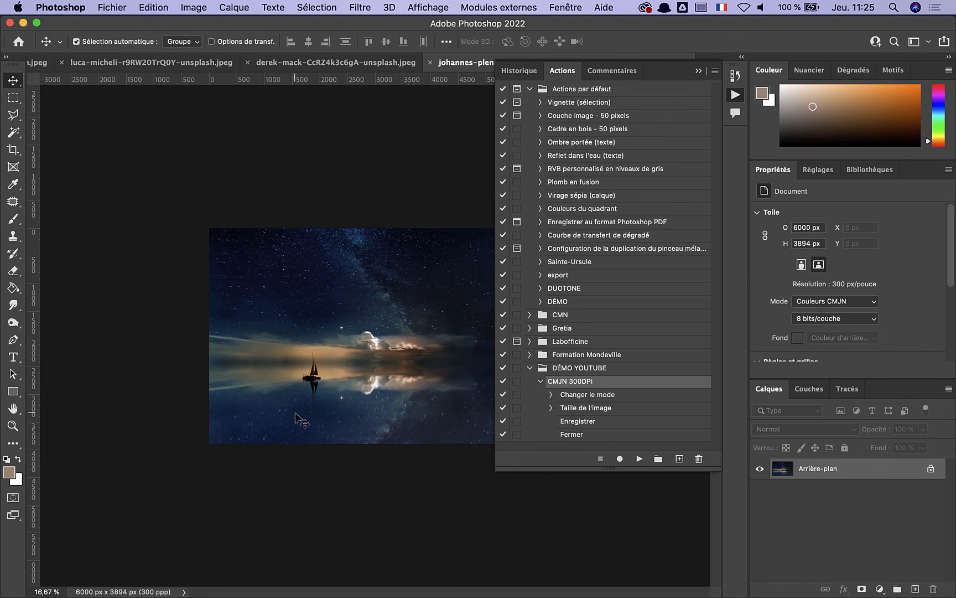